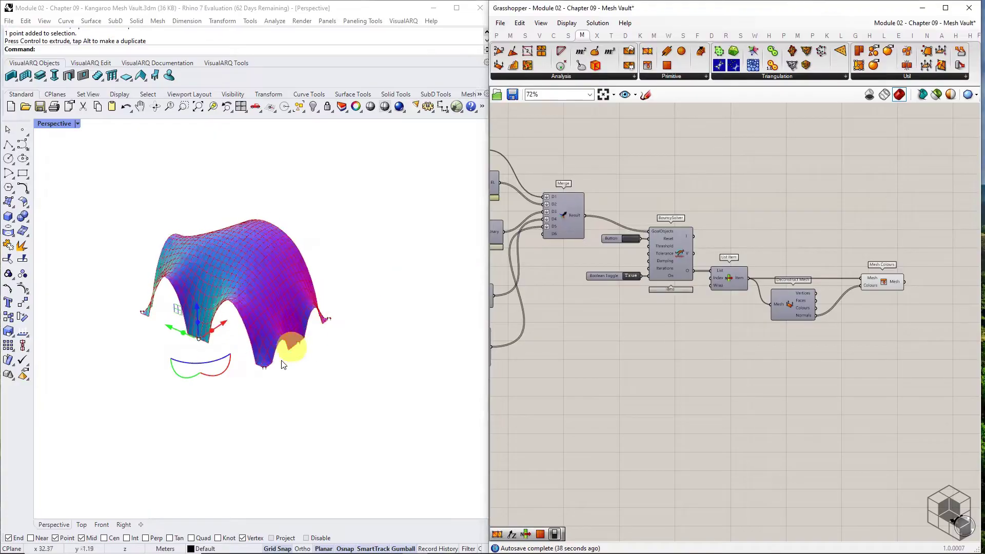
pyautogui.moveTo(341, 353); pyautogui.dragTo(417, 309, button='right')
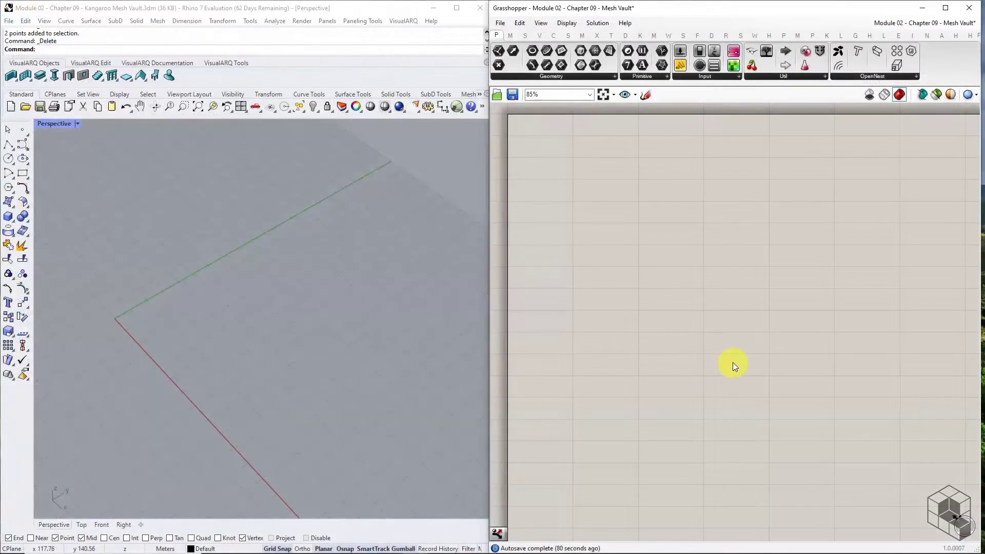
# Place a Mesh Plane component and a Rectangle component beside it on the canvas
pyautogui.click(581, 36)
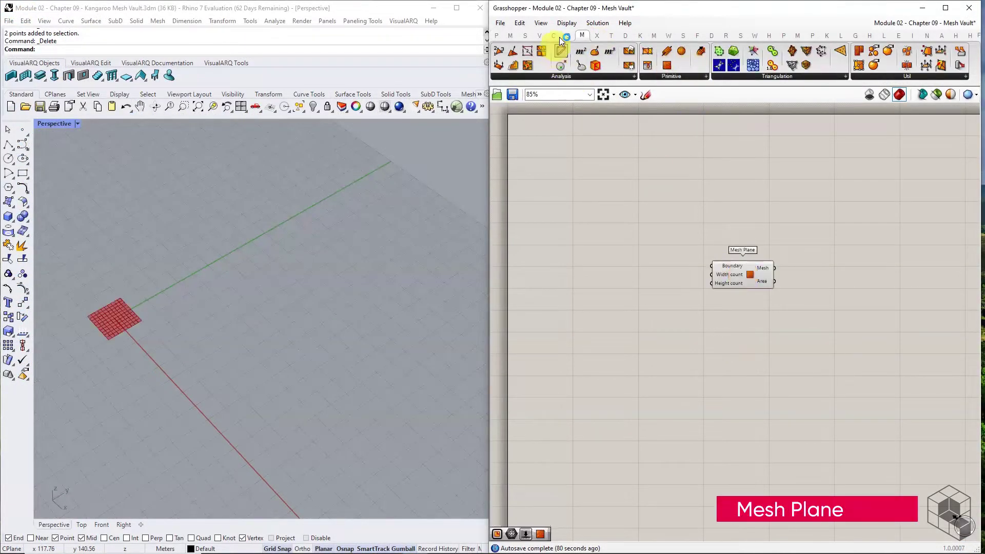
pyautogui.click(554, 35)
pyautogui.click(636, 76)
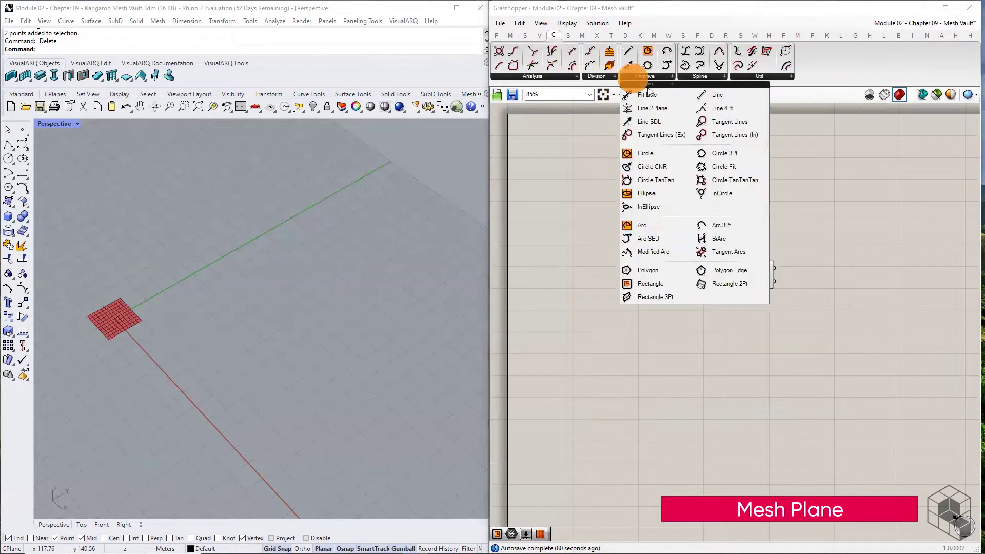
pyautogui.click(650, 282)
pyautogui.click(657, 260)
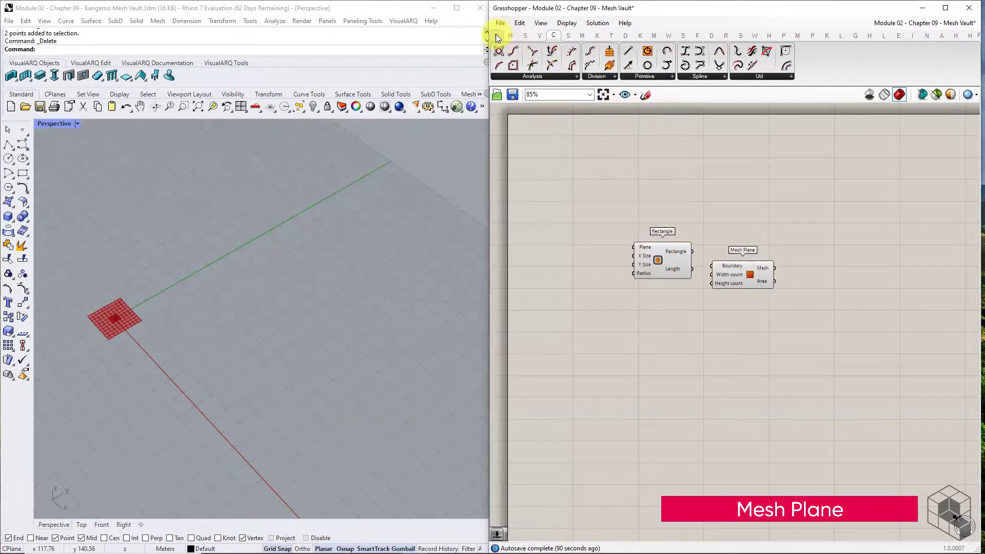
# Place a Number Slider next to the Rectangle component's inputs
pyautogui.click(496, 36)
pyautogui.click(680, 51)
pyautogui.click(576, 270)
# Configure the new number slider for integer rounding, with a maximum of 301 and a value of 100
pyautogui.scroll(5, 597, 264)
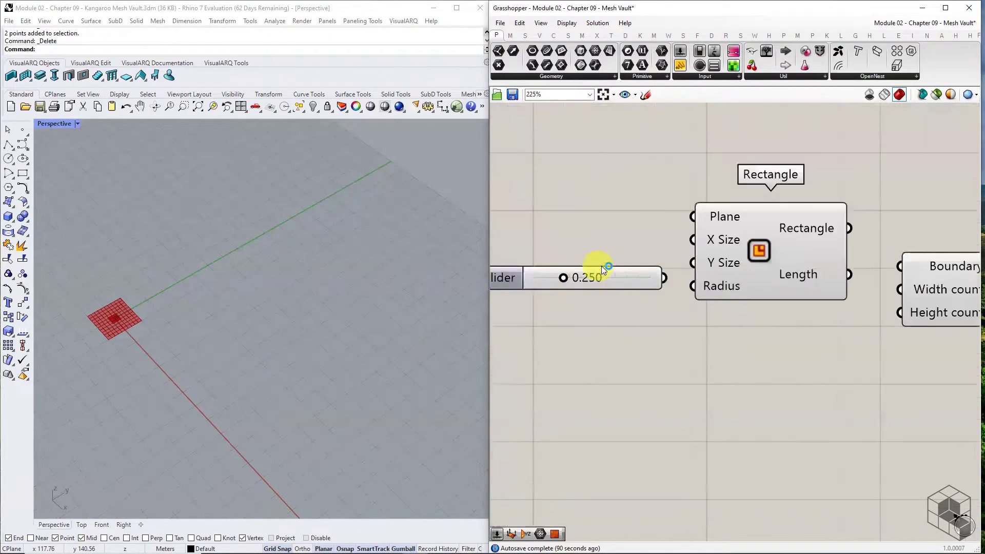
pyautogui.moveTo(601, 265); pyautogui.dragTo(575, 233)
pyautogui.rightClick(575, 233)
pyautogui.click(625, 273)
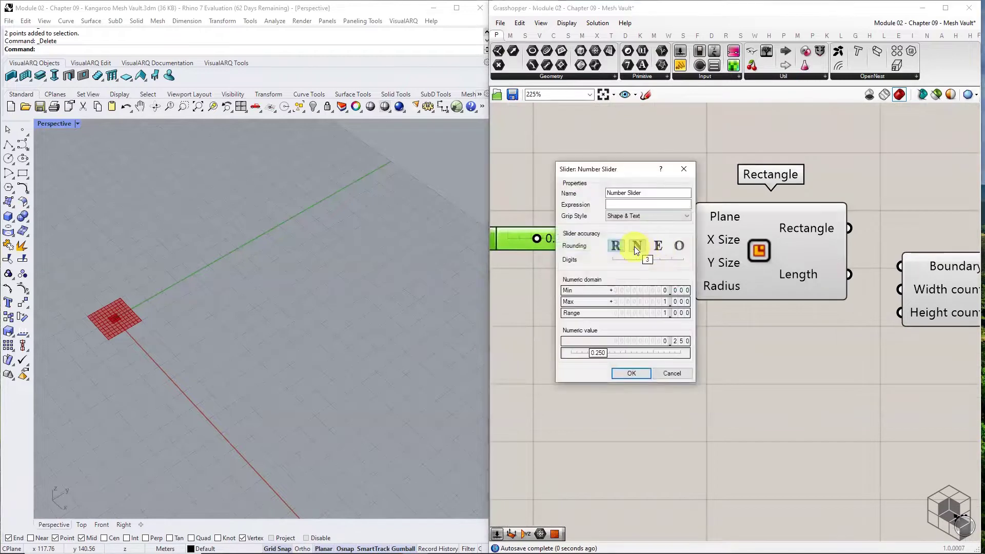
pyautogui.click(635, 246)
pyautogui.moveTo(675, 302); pyautogui.dragTo(673, 286)
pyautogui.click(644, 351)
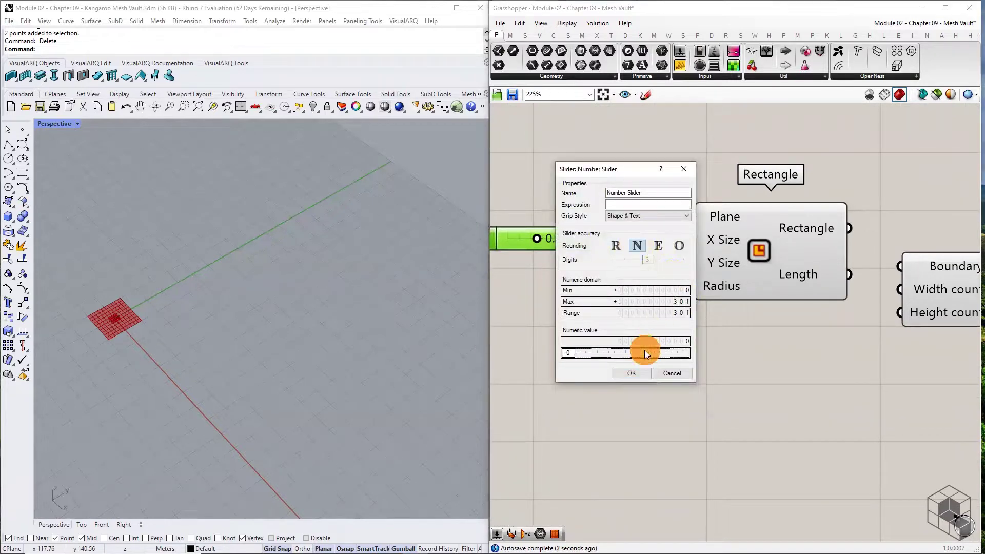
pyautogui.write('100')
pyautogui.click(634, 373)
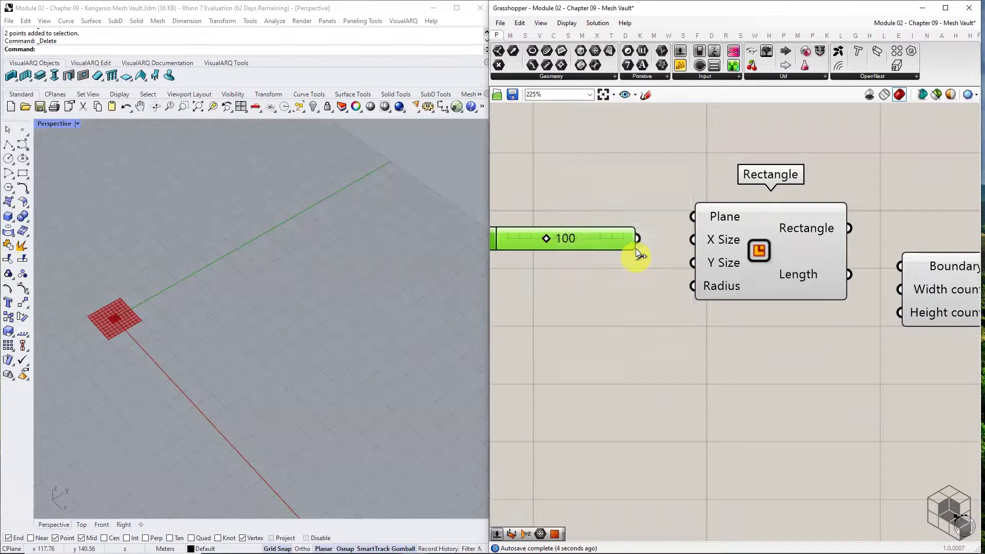
# Connect the slider to the Rectangle's X Size and a duplicate slider set to 150 to its Y Size
pyautogui.moveTo(682, 235); pyautogui.dragTo(690, 238)
pyautogui.keyDown('alt'); pyautogui.moveTo(620, 237); pyautogui.dragTo(604, 256); pyautogui.keyUp('alt')
pyautogui.doubleClick(604, 256)
pyautogui.write('150')
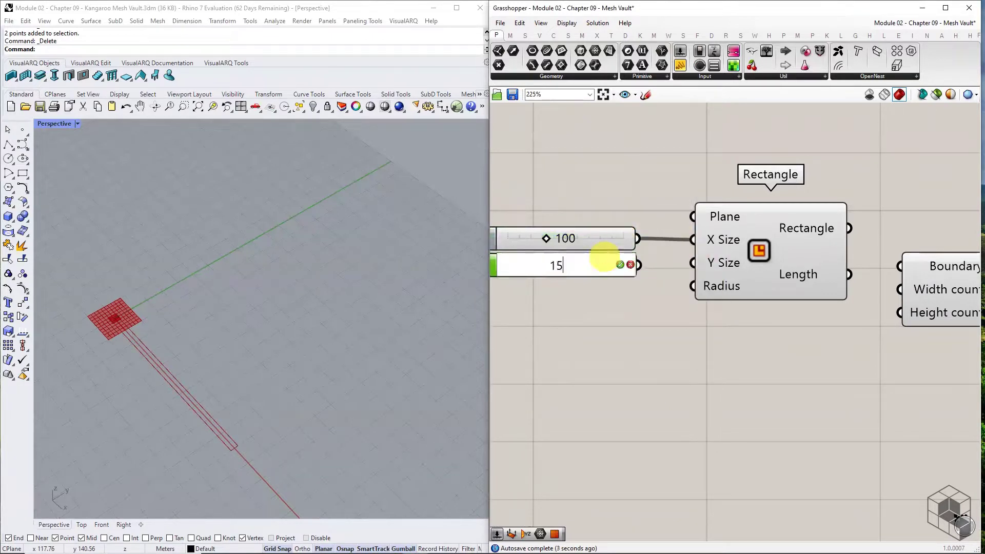
pyautogui.press('Return')
pyautogui.moveTo(651, 266); pyautogui.dragTo(692, 263)
# Connect the Rectangle to the Mesh Plane's Boundary and wire copies of both sliders into its Width count and Height count
pyautogui.scroll(-2, 630, 287)
pyautogui.moveTo(789, 245); pyautogui.dragTo(824, 272)
pyautogui.moveTo(625, 321); pyautogui.dragTo(782, 272)
pyautogui.click(777, 373)
pyautogui.scroll(3, 872, 333)
pyautogui.moveTo(784, 298); pyautogui.dragTo(730, 340)
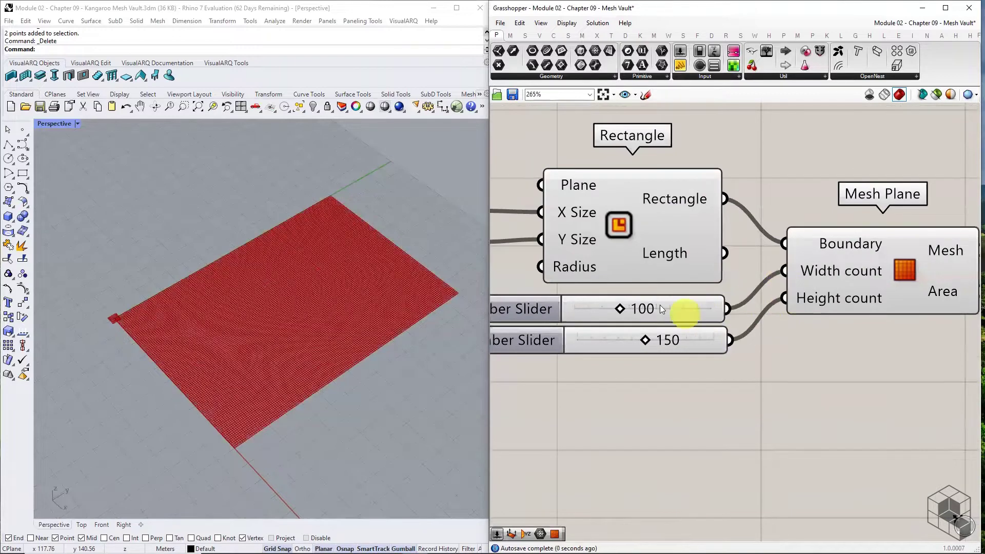
# Set the Mesh Plane's Width count slider to 20 and its Height count slider to 30
pyautogui.doubleClick(658, 305)
pyautogui.write('20')
pyautogui.press('Return')
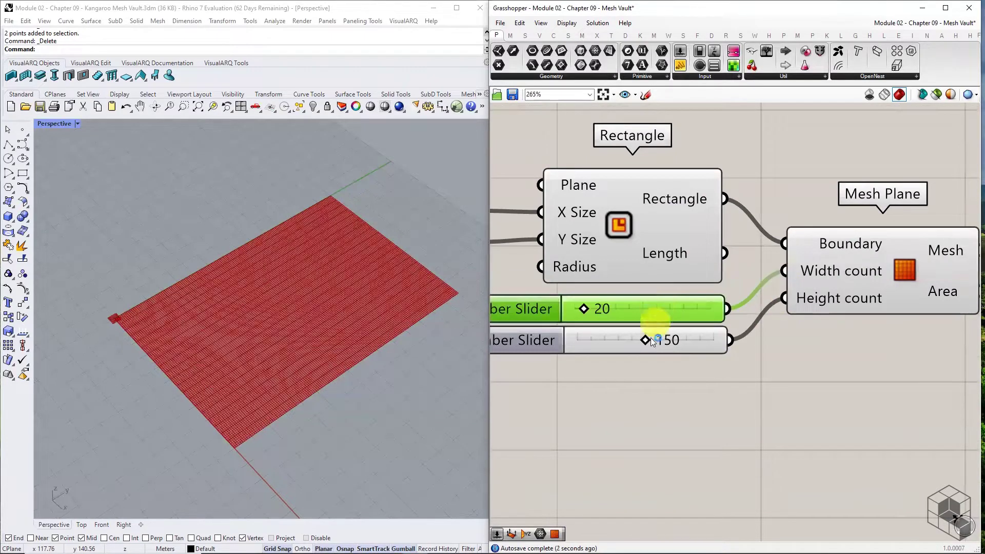
pyautogui.doubleClick(649, 339)
pyautogui.write('30')
pyautogui.press('Return')
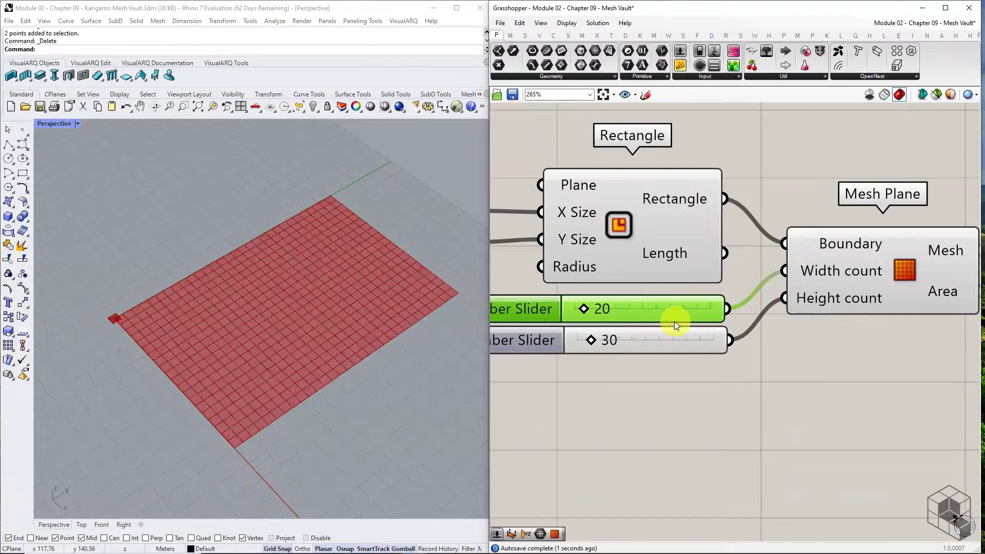
# Add a Mesh parameter after the Mesh Plane and connect the Mesh Plane's Mesh output to it
pyautogui.scroll(-3, 662, 318)
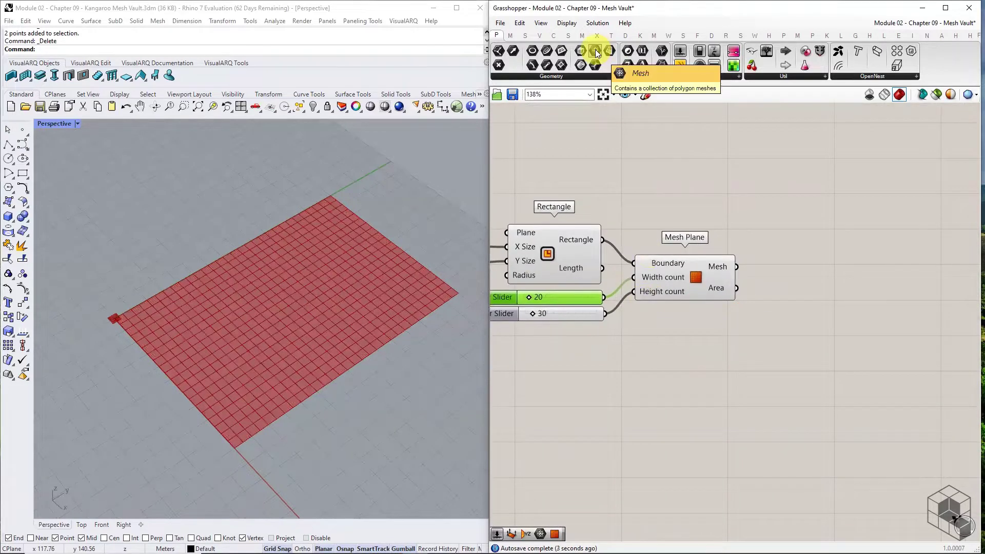
pyautogui.moveTo(597, 53); pyautogui.dragTo(805, 267)
pyautogui.moveTo(736, 266); pyautogui.dragTo(786, 270)
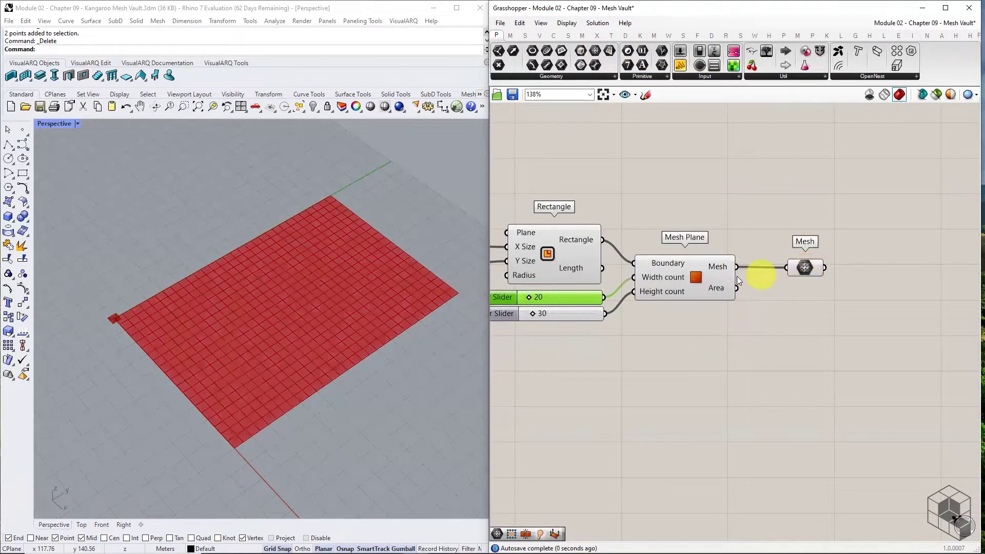
# Turn off the preview of the Mesh Plane and Rectangle components
pyautogui.click(722, 276)
pyautogui.middleClick(722, 277)
pyautogui.click(746, 246)
pyautogui.click(547, 264)
pyautogui.press('space')
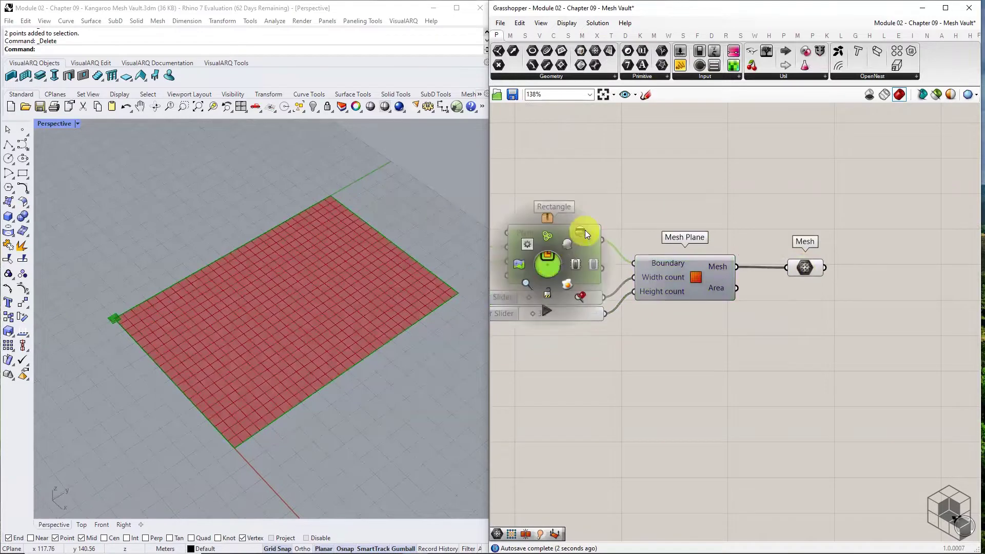
pyautogui.click(585, 230)
# Group the Mesh parameter and name the group "Base Mesh"
pyautogui.scroll(3, 769, 254)
pyautogui.moveTo(791, 274); pyautogui.dragTo(793, 274)
pyautogui.moveTo(793, 274)
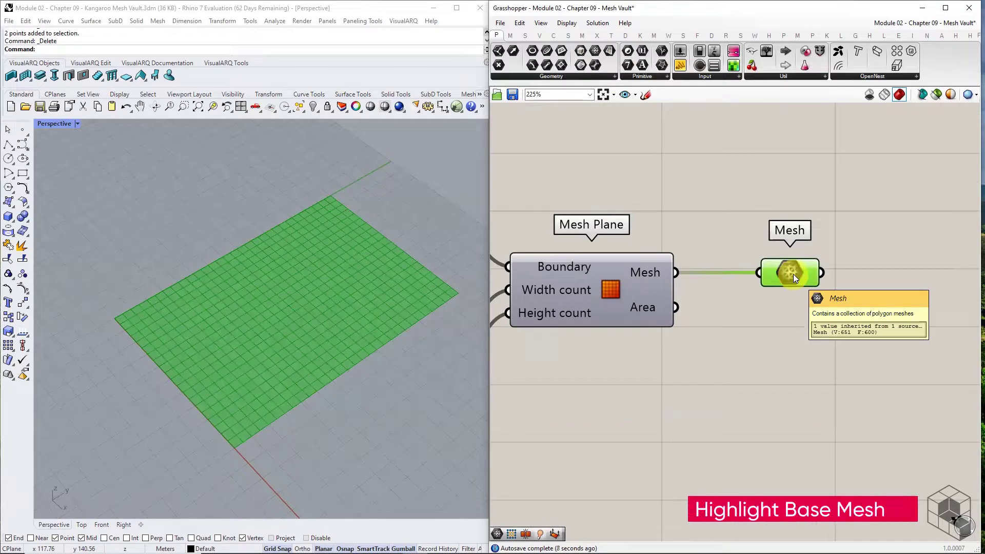
pyautogui.middleClick(793, 273)
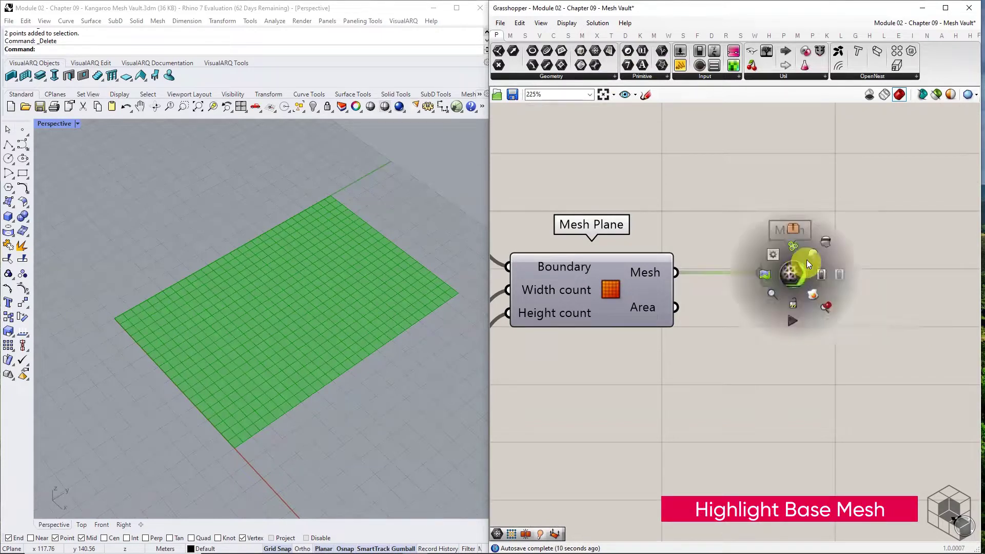
pyautogui.click(794, 247)
pyautogui.rightClick(792, 254)
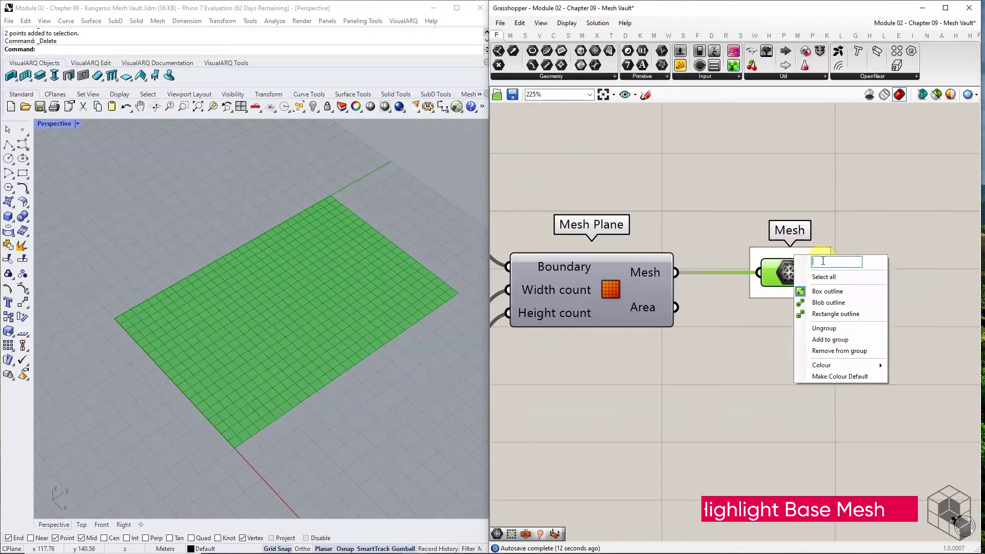
pyautogui.write('Base Mesh')
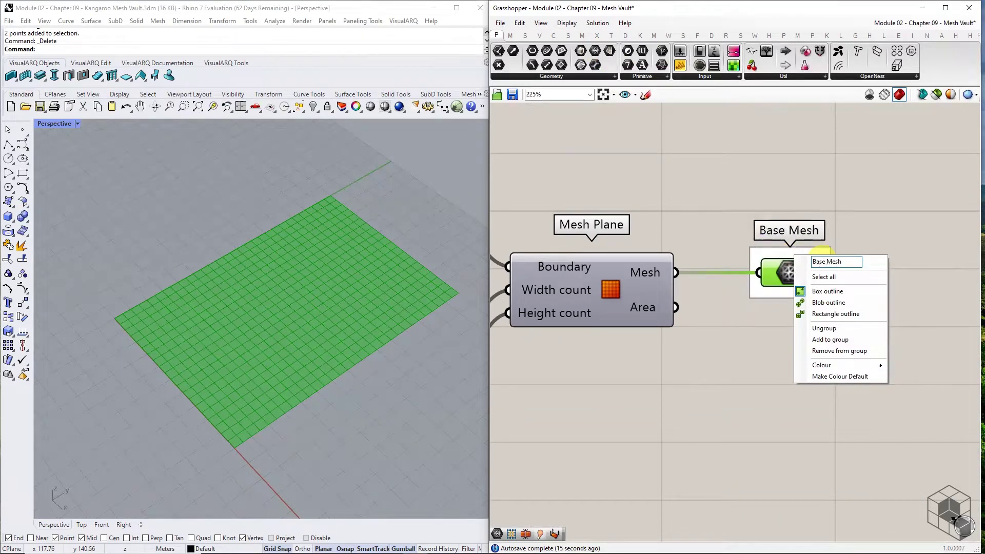
pyautogui.press('Return')
pyautogui.scroll(-3, 790, 342)
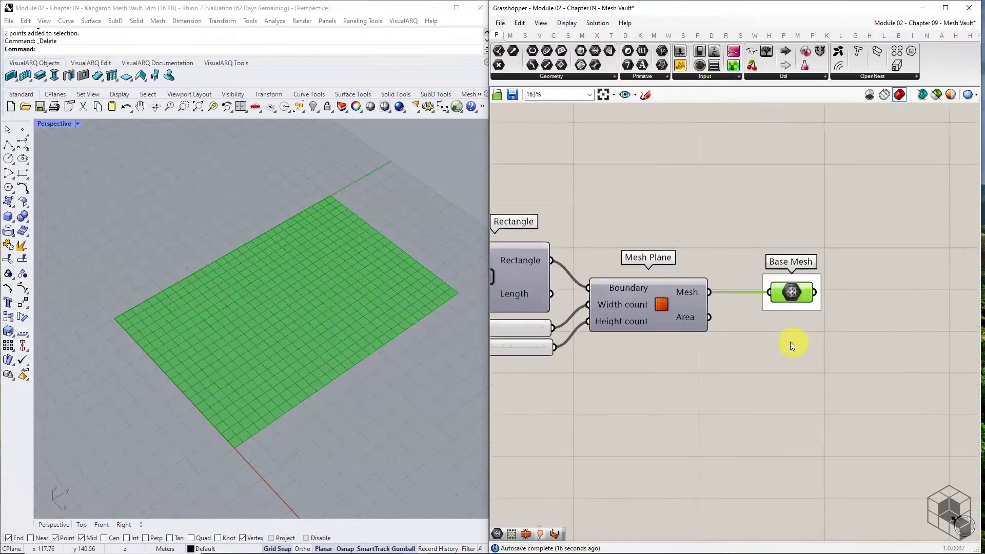
pyautogui.click(743, 319)
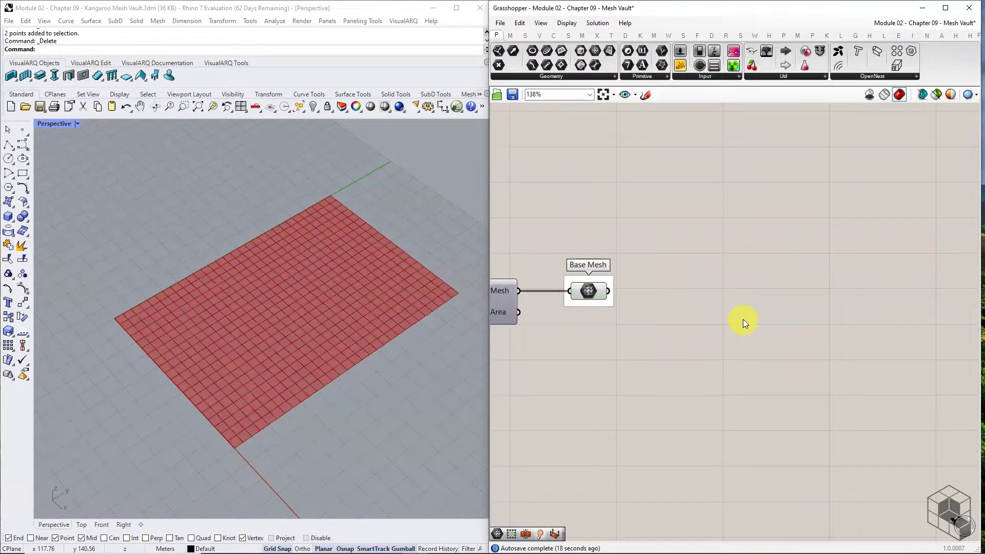
# Place Kangaroo's Show, EdgeLengths and Load components in a column beyond the Base Mesh parameter
pyautogui.click(825, 36)
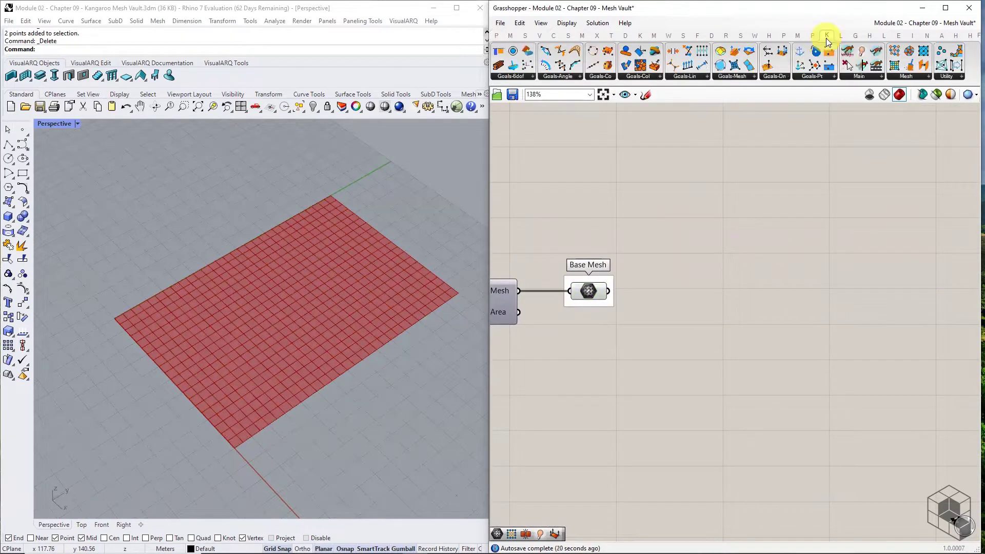
pyautogui.click(868, 77)
pyautogui.click(868, 125)
pyautogui.click(854, 194)
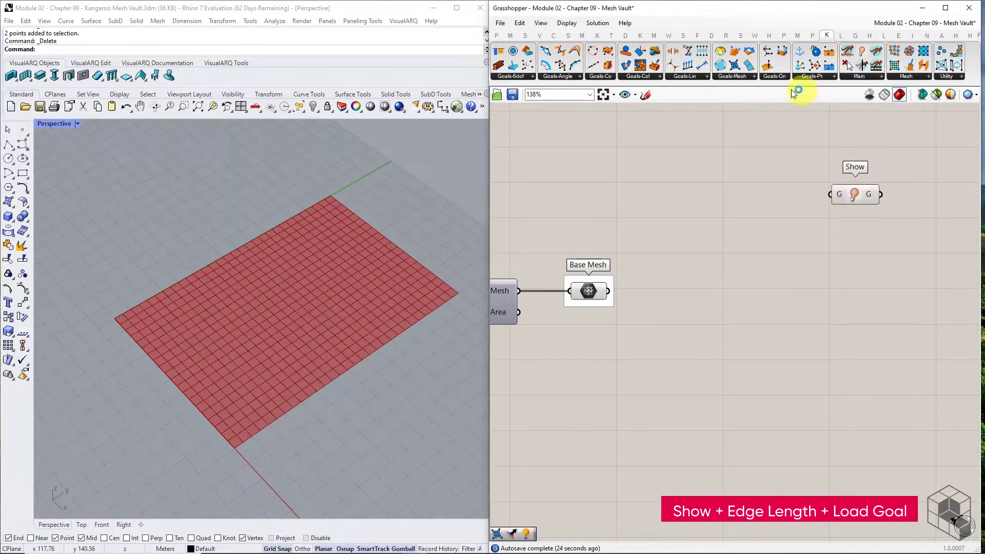
pyautogui.click(744, 76)
pyautogui.click(803, 103)
pyautogui.click(851, 256)
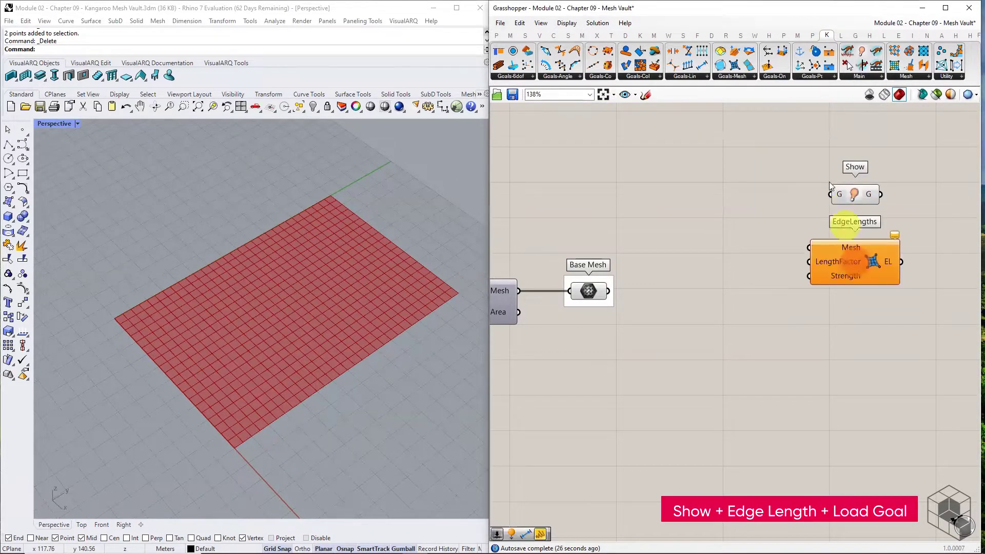
pyautogui.click(812, 76)
pyautogui.click(823, 187)
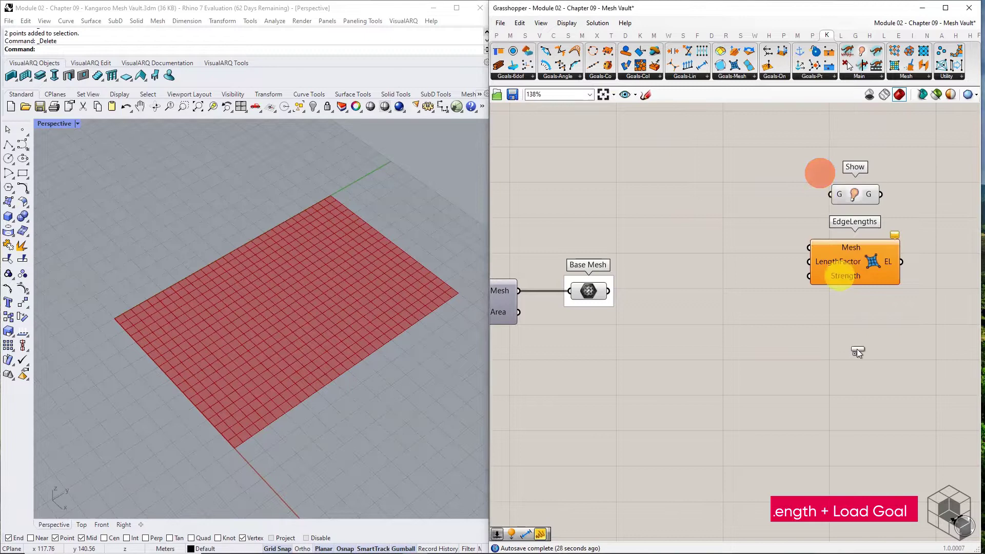
pyautogui.click(857, 352)
# Move the Show, EdgeLengths and Load components down together and align their left edges
pyautogui.moveTo(929, 131); pyautogui.dragTo(803, 409)
pyautogui.moveTo(843, 264); pyautogui.dragTo(862, 313)
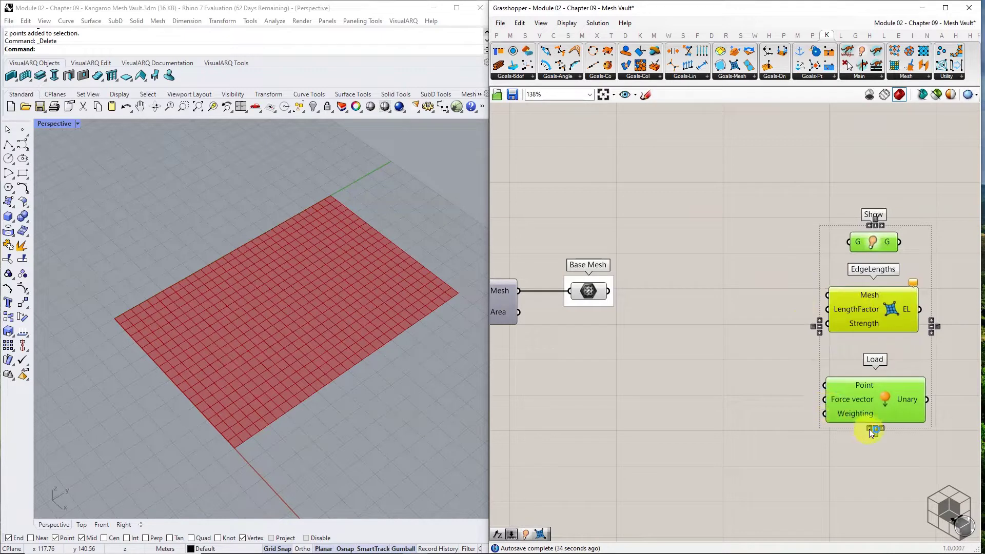
pyautogui.click(847, 458)
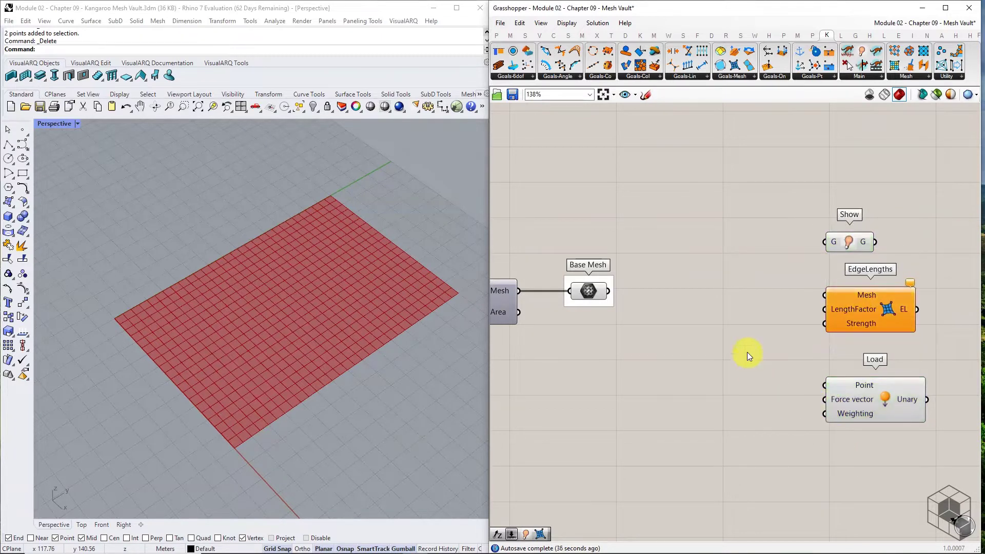
# Route the Base Mesh output through a Relay into Show and the Mesh input of EdgeLengths
pyautogui.moveTo(607, 291); pyautogui.dragTo(761, 289)
pyautogui.doubleClick(608, 291)
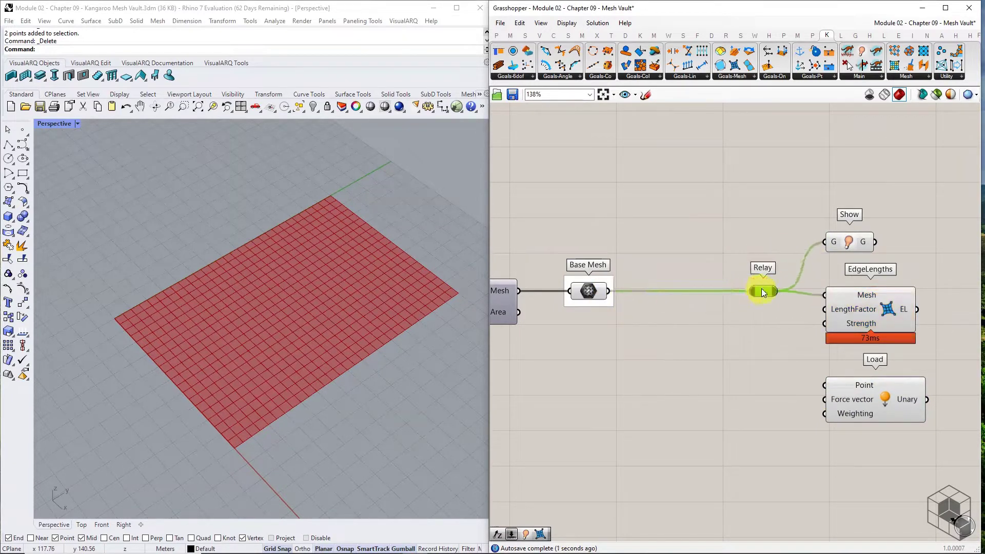
# Add a number slider set to 0.1 and connect it to the LengthFactor input of EdgeLengths
pyautogui.click(501, 39)
pyautogui.moveTo(679, 51); pyautogui.dragTo(762, 321)
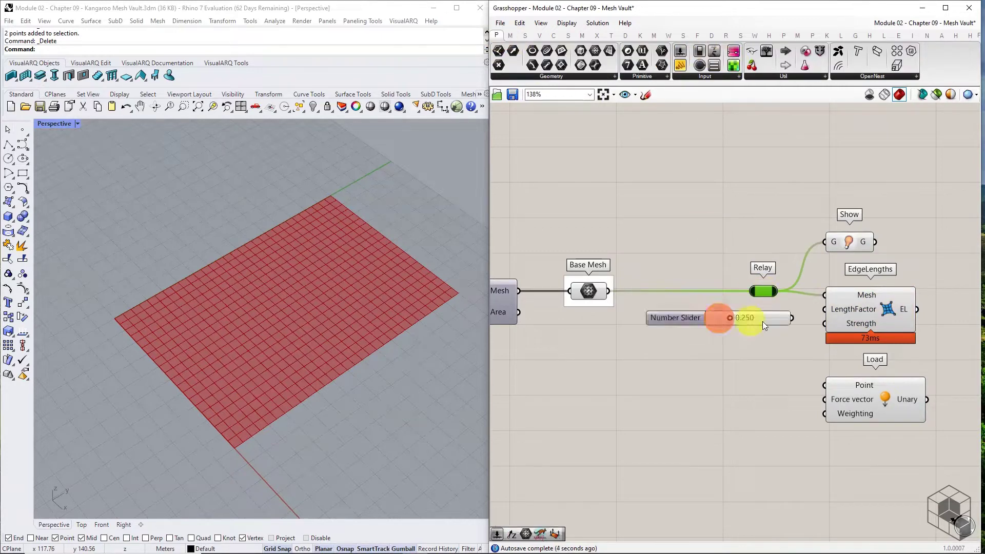
pyautogui.moveTo(825, 311); pyautogui.dragTo(826, 311)
pyautogui.doubleClick(747, 318)
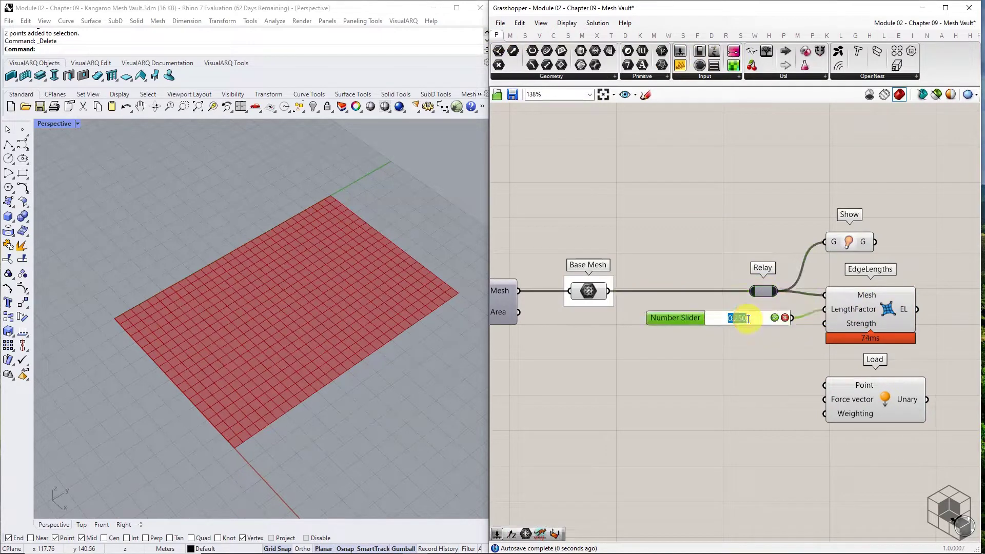
pyautogui.write('0.1')
pyautogui.press('Return')
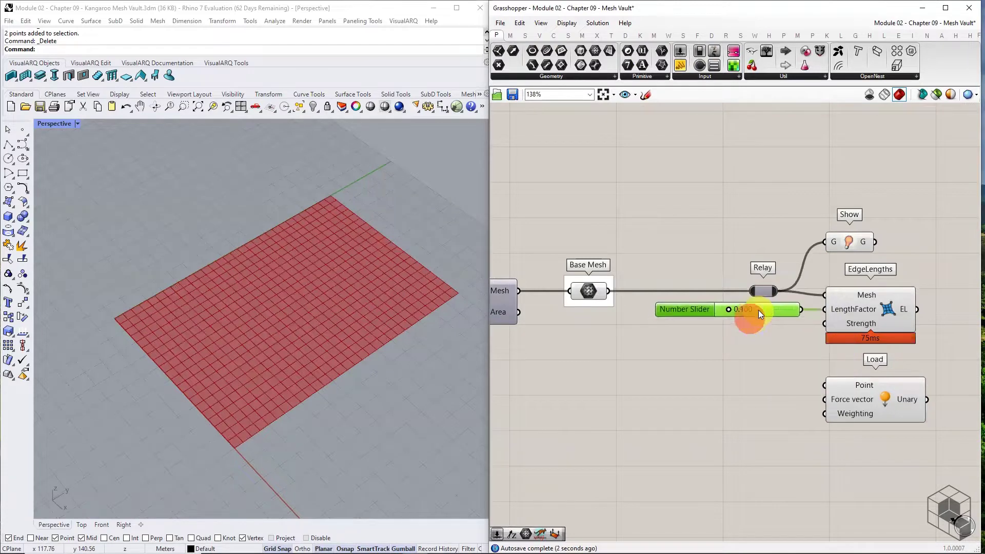
# Shift the Relay, LengthFactor slider, Show, EdgeLengths and Load components together farther from the Base Mesh parameter
pyautogui.scroll(-2, 753, 312)
pyautogui.moveTo(918, 236); pyautogui.dragTo(690, 405)
pyautogui.moveTo(840, 318); pyautogui.dragTo(890, 319)
pyautogui.click(929, 287)
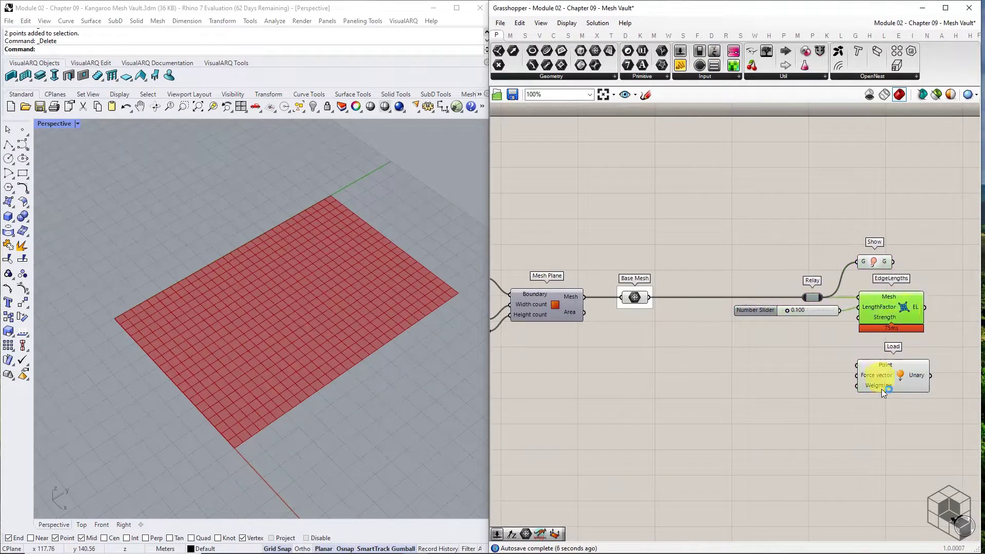
# Place a Deconstruct Mesh component in the space between the Base Mesh parameter and the Load component
pyautogui.scroll(2, 895, 377)
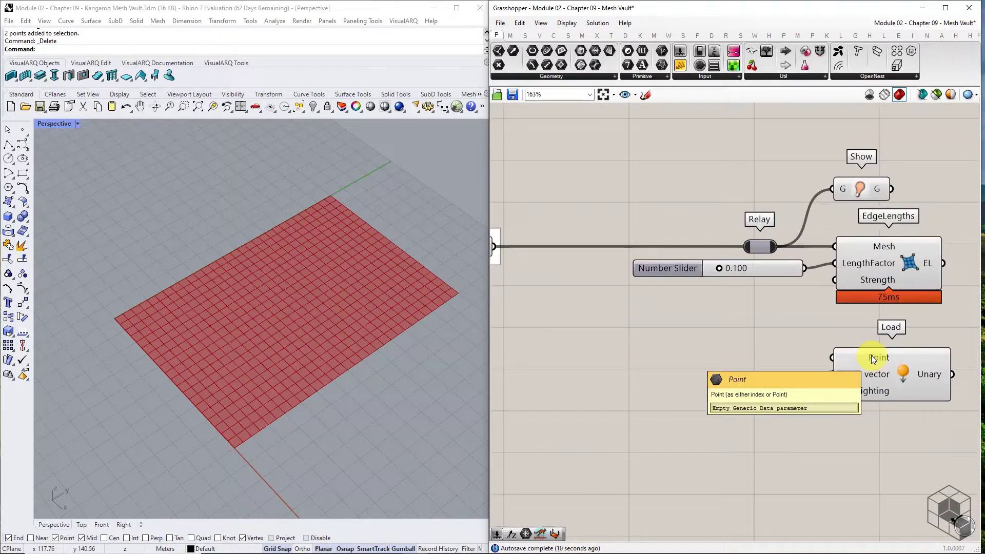
pyautogui.click(581, 35)
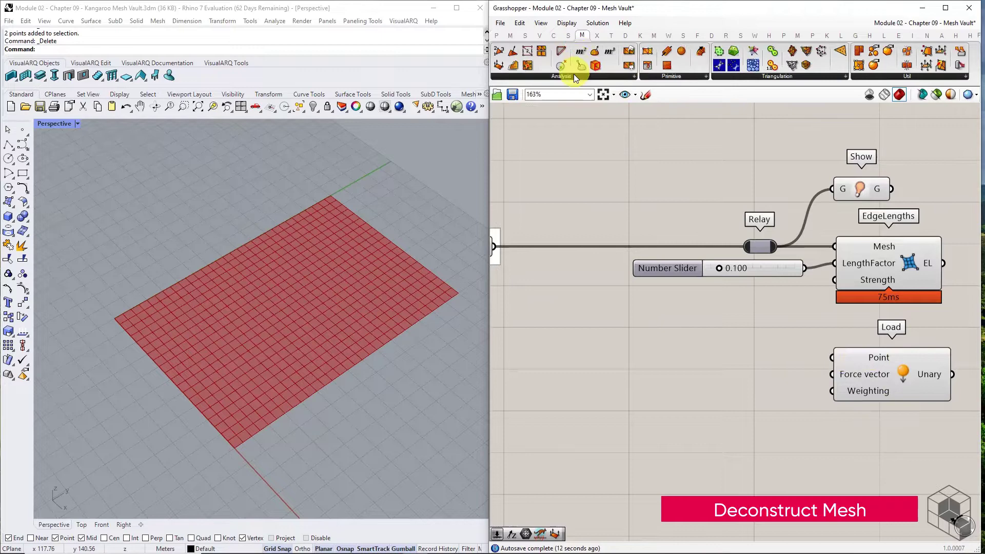
pyautogui.click(574, 76)
pyautogui.click(611, 96)
pyautogui.click(607, 360)
pyautogui.moveTo(605, 365); pyautogui.dragTo(684, 365, button='right')
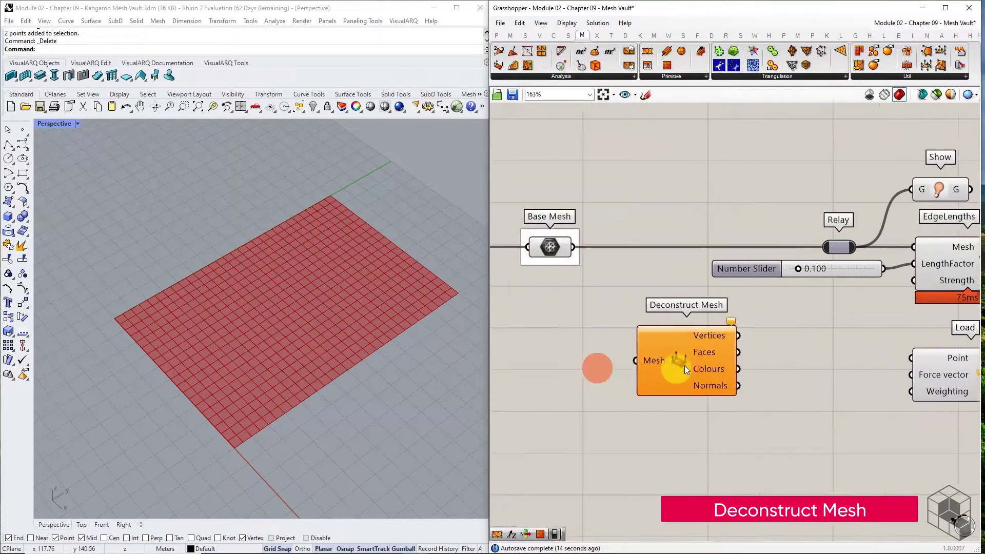
# Connect Base Mesh to Deconstruct Mesh, wire its Vertices to the Load component's Point input, and move Deconstruct Mesh closer to Load
pyautogui.moveTo(582, 246); pyautogui.dragTo(645, 359)
pyautogui.moveTo(746, 334); pyautogui.dragTo(902, 353)
pyautogui.moveTo(708, 358); pyautogui.dragTo(801, 381)
pyautogui.click(804, 428)
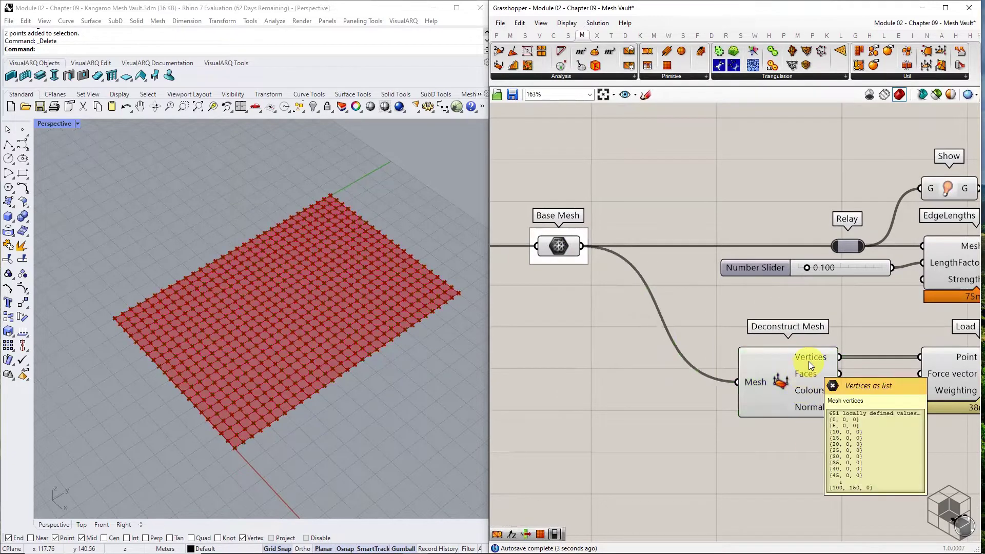
# Disable the preview of Deconstruct Mesh and move the component back from Load to leave a gap between them
pyautogui.click(800, 367)
pyautogui.middleClick(800, 368)
pyautogui.click(829, 338)
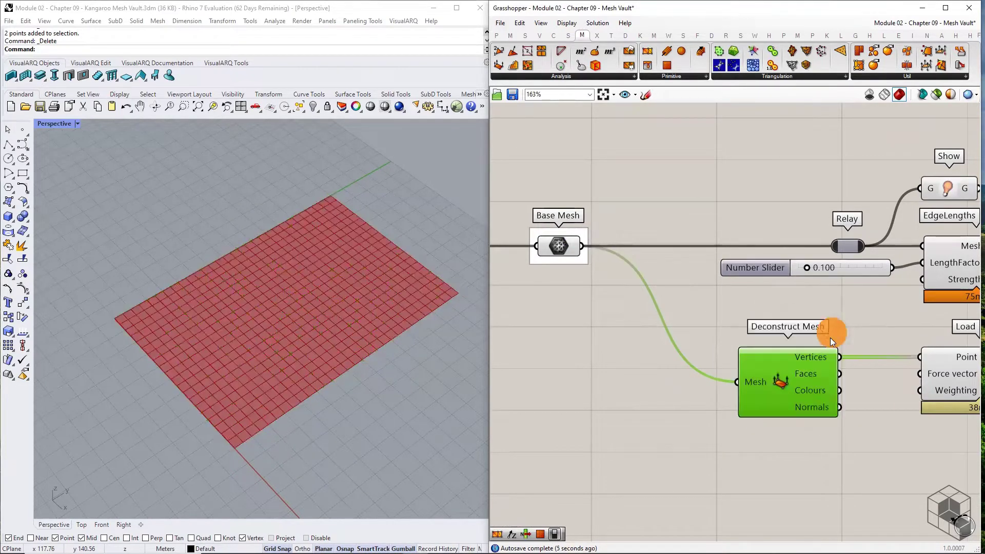
pyautogui.moveTo(812, 393); pyautogui.dragTo(737, 387)
# Add a Unit Z component between Deconstruct Mesh and Load and connect its Unit vector output to Load's Force vector input
pyautogui.click(540, 36)
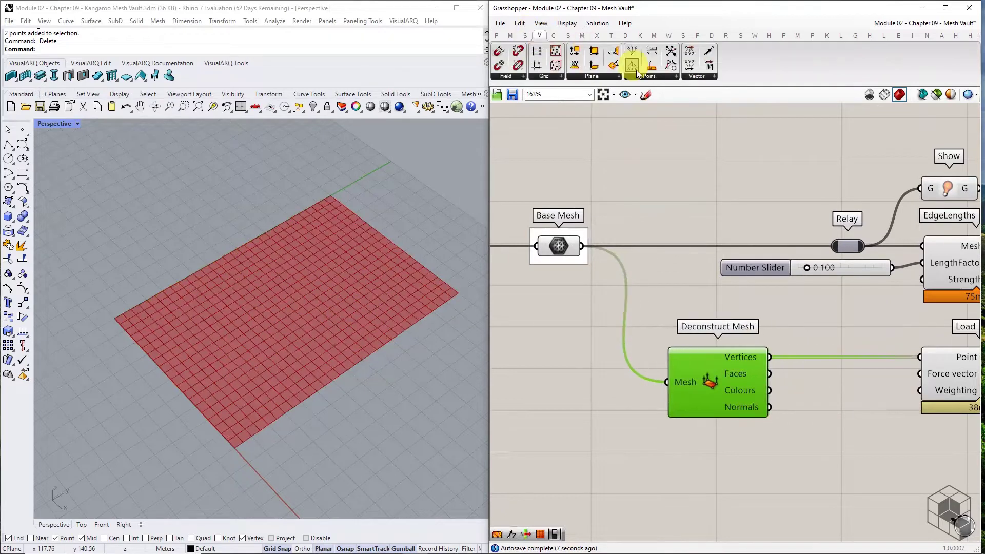
pyautogui.click(685, 77)
pyautogui.click(714, 164)
pyautogui.click(831, 382)
pyautogui.moveTo(890, 382); pyautogui.dragTo(933, 369)
pyautogui.click(736, 444)
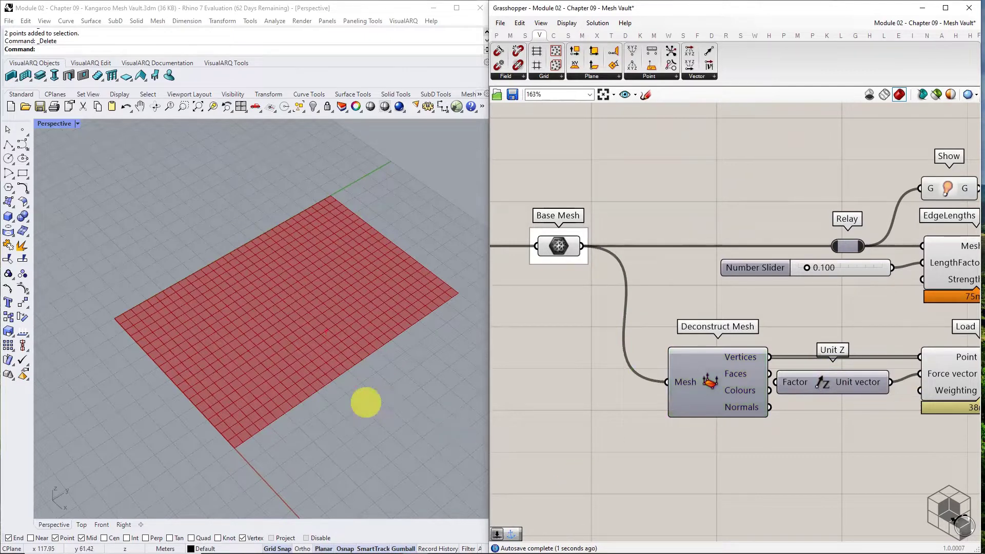
pyautogui.moveTo(325, 331)
pyautogui.mouseDown()
pyautogui.moveTo(323, 286)
pyautogui.moveTo(336, 285)
pyautogui.mouseUp()
pyautogui.moveTo(265, 262)
pyautogui.mouseDown()
pyautogui.moveTo(260, 318)
pyautogui.moveTo(262, 275)
pyautogui.moveTo(277, 262)
pyautogui.mouseUp()
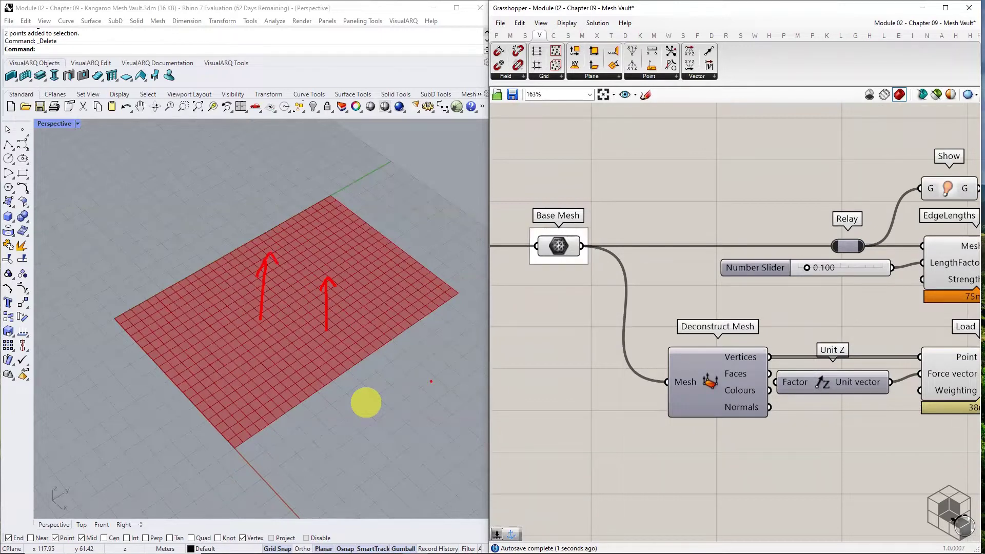
pyautogui.press('Escape')
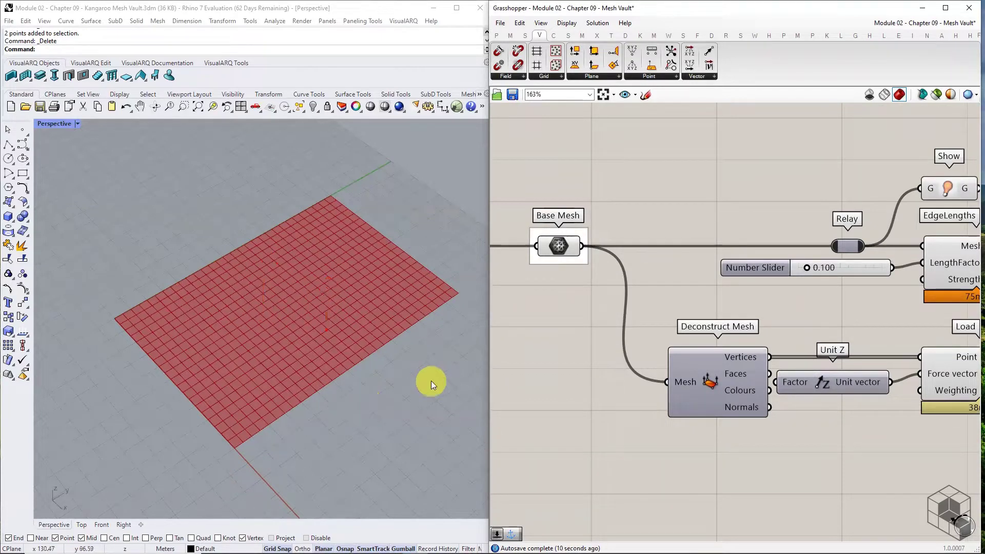
# Place a Kangaroo Anchor goal on the canvas below the Load component
pyautogui.scroll(-3, 684, 349)
pyautogui.moveTo(792, 394); pyautogui.dragTo(715, 325, button='right')
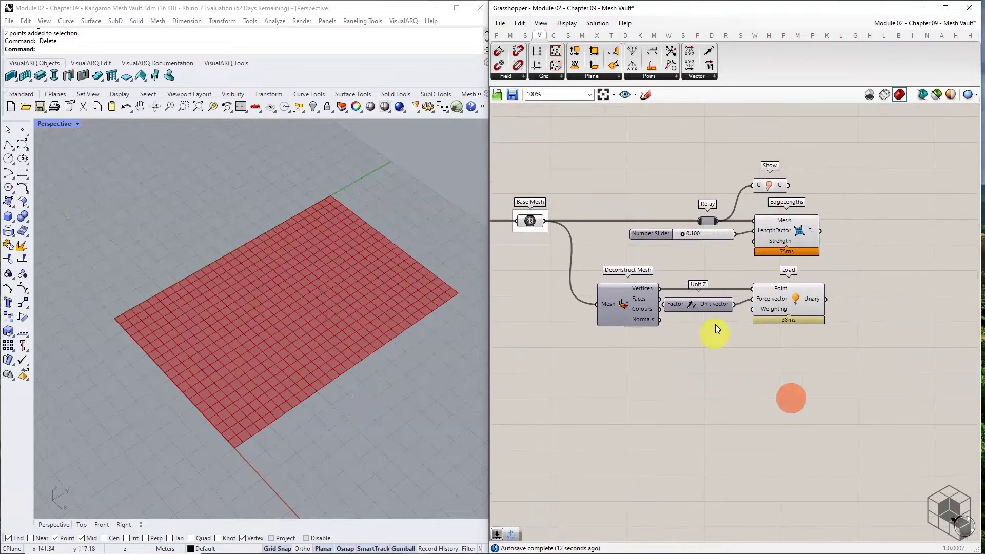
pyautogui.click(826, 34)
pyautogui.click(815, 75)
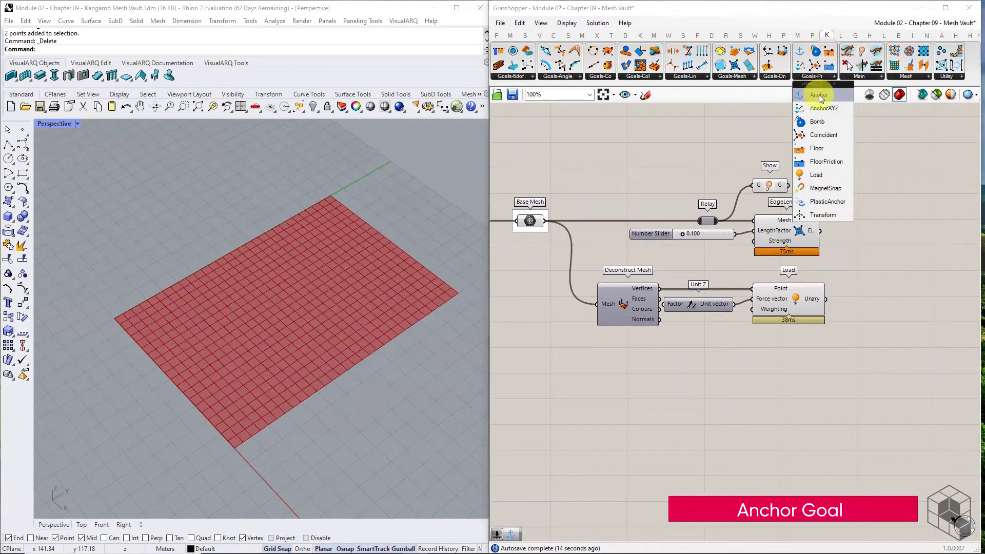
pyautogui.moveTo(818, 94); pyautogui.dragTo(784, 371)
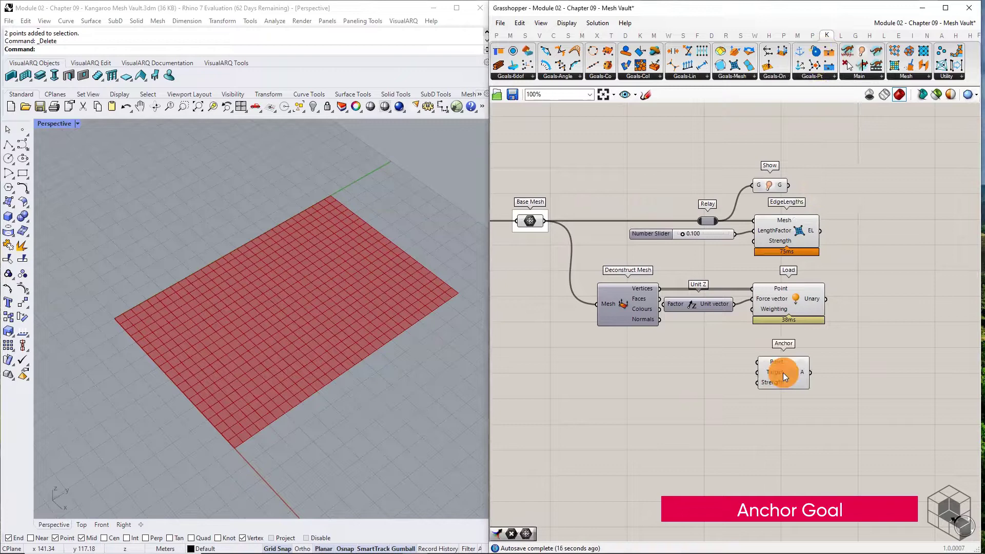
pyautogui.moveTo(773, 386); pyautogui.dragTo(895, 308, button='right')
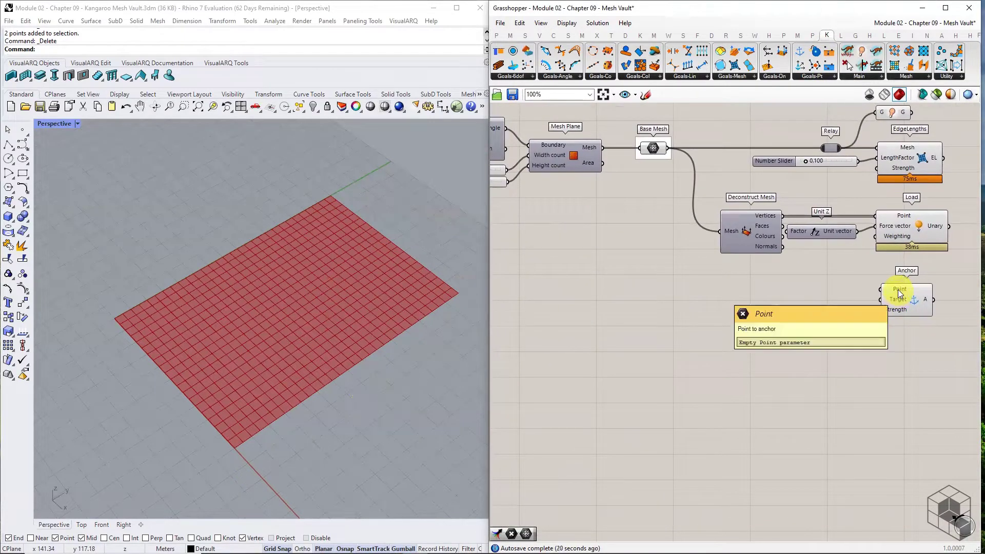
# Create seven point objects in Rhino around the base mesh's perimeter, three at corners and four along the edges
pyautogui.rightClick(26, 131)
pyautogui.click(114, 318)
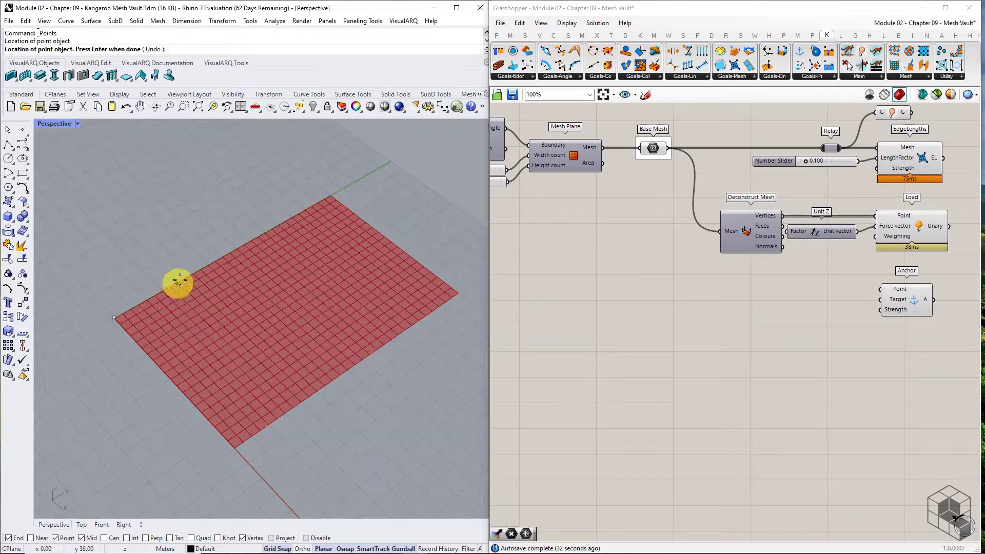
pyautogui.click(182, 279)
pyautogui.click(332, 196)
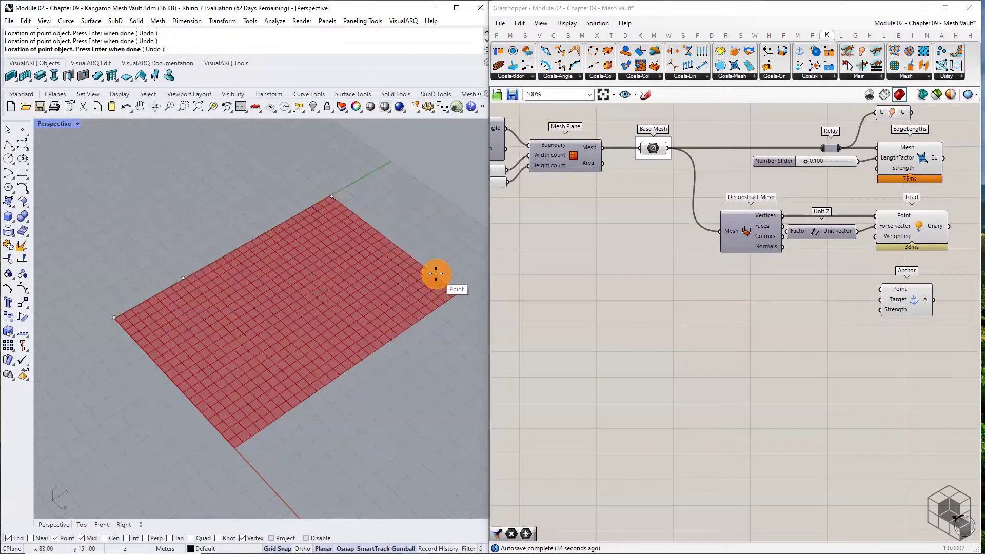
pyautogui.click(436, 273)
pyautogui.click(413, 323)
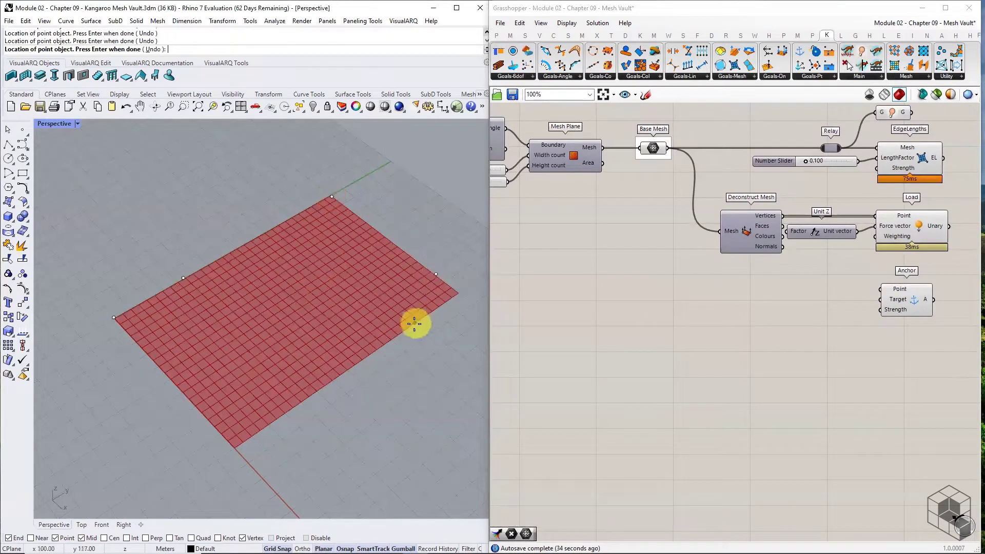
pyautogui.click(233, 449)
pyautogui.click(167, 378)
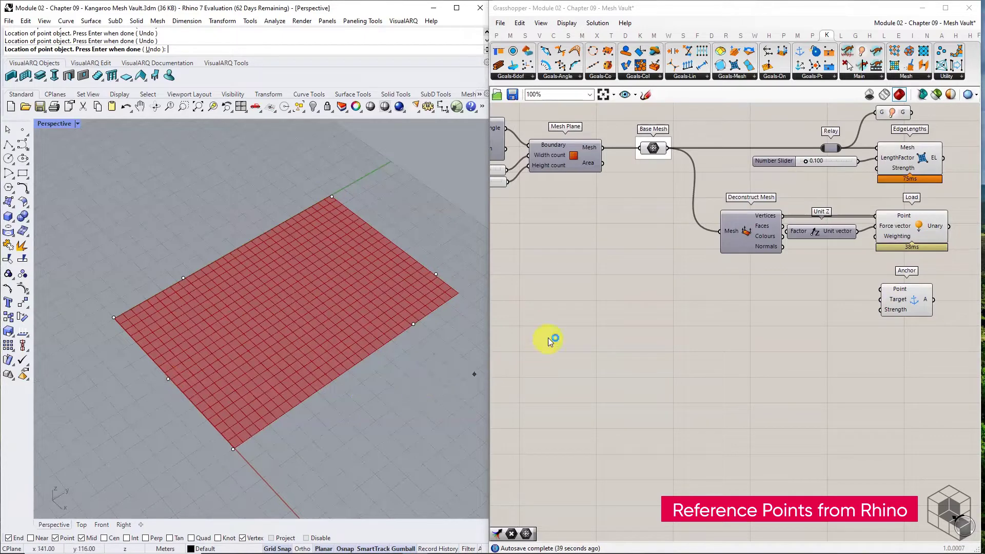
pyautogui.click(547, 339)
# Add a Point parameter in Grasshopper below Mesh Plane and reference all seven Rhino points in it with Set Multiple Points
pyautogui.click(495, 35)
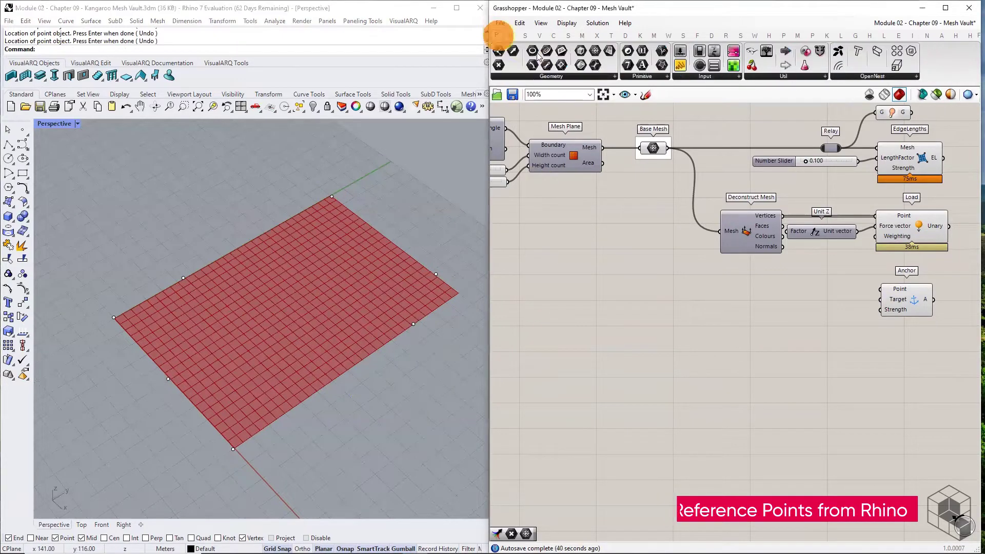
pyautogui.click(511, 69)
pyautogui.click(586, 286)
pyautogui.rightClick(567, 284)
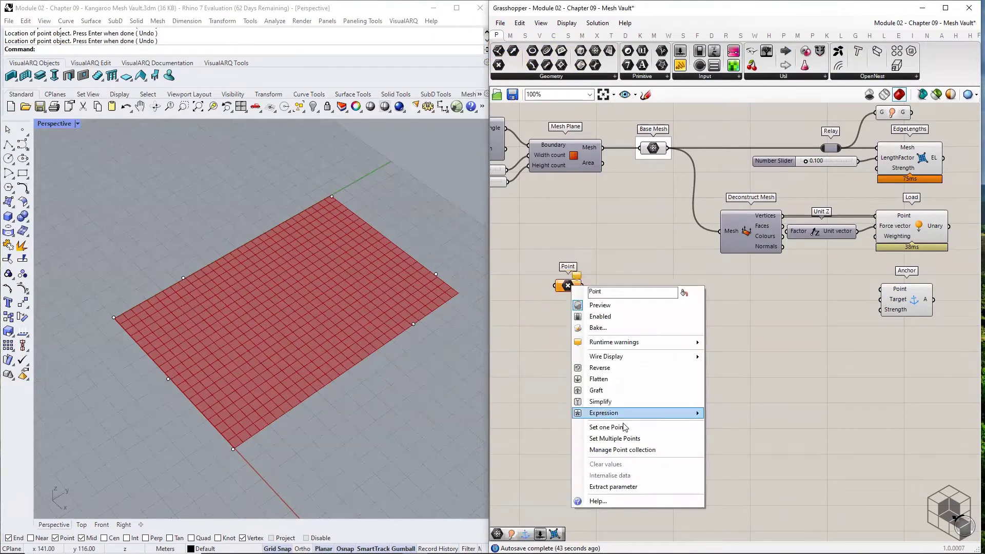
pyautogui.click(624, 427)
pyautogui.moveTo(465, 152); pyautogui.dragTo(73, 483)
pyautogui.press('Return')
pyautogui.moveTo(568, 285); pyautogui.dragTo(541, 289)
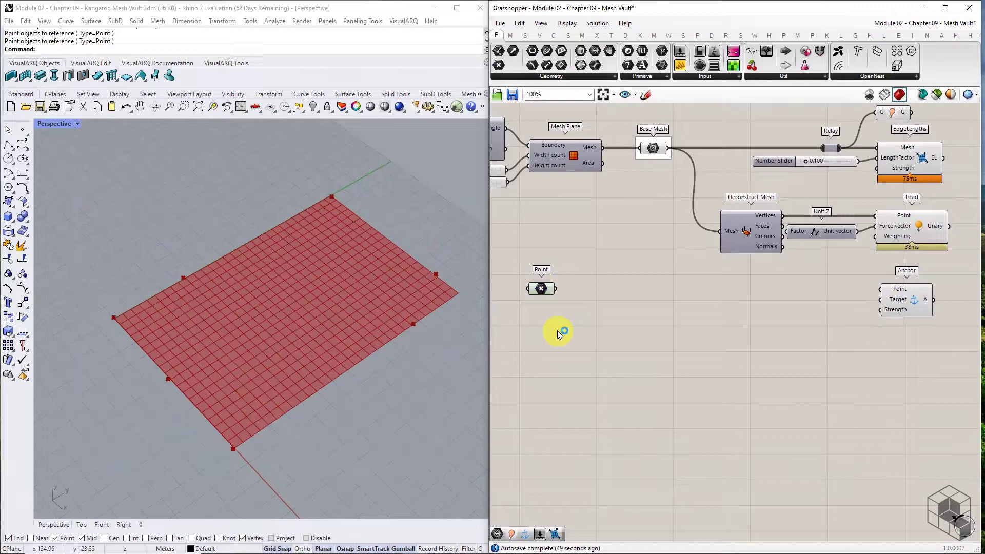
# Place a Sphere component beside the referenced Point parameter and connect the points to its Base input
pyautogui.click(567, 35)
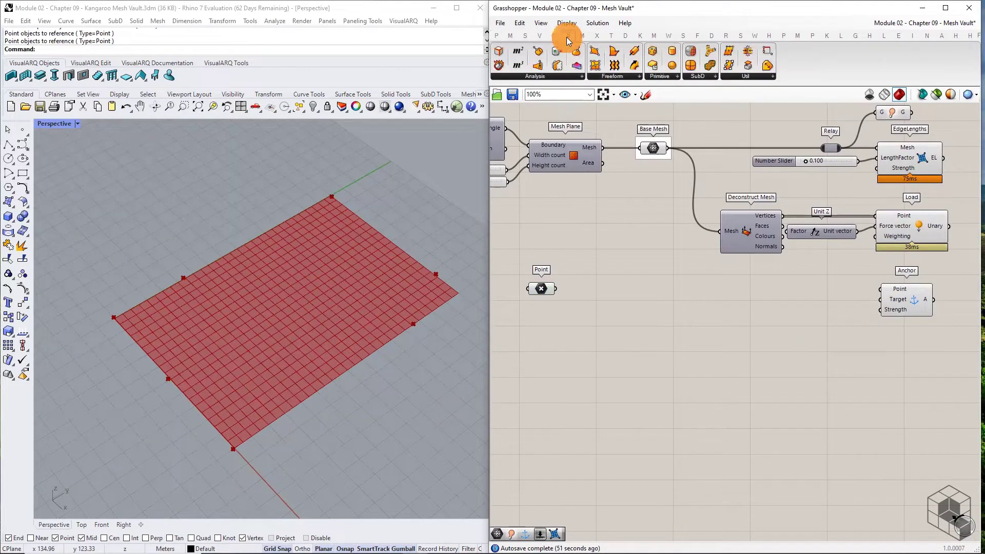
pyautogui.click(659, 75)
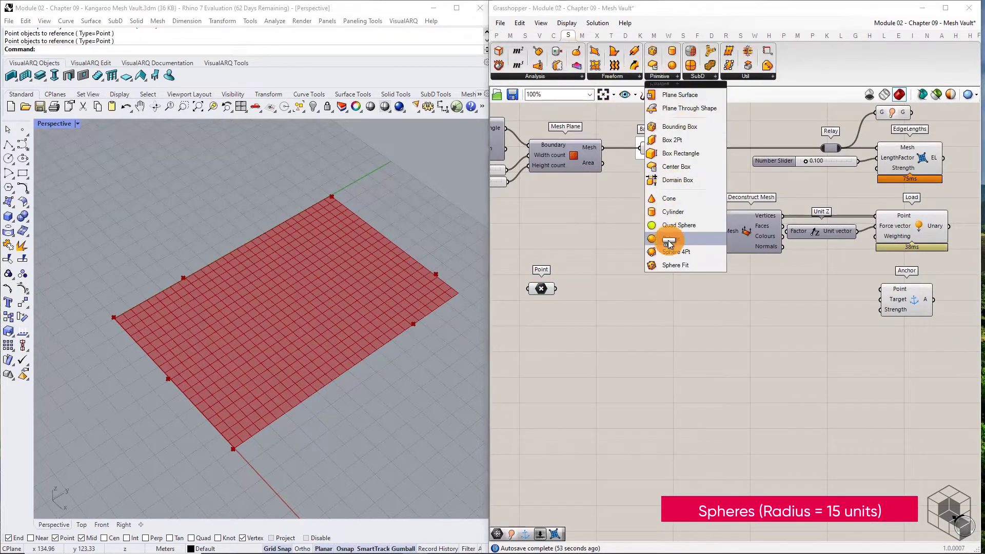
pyautogui.moveTo(670, 239); pyautogui.dragTo(577, 293)
pyautogui.moveTo(594, 297); pyautogui.dragTo(600, 294)
pyautogui.moveTo(578, 266); pyautogui.dragTo(705, 256, button='right')
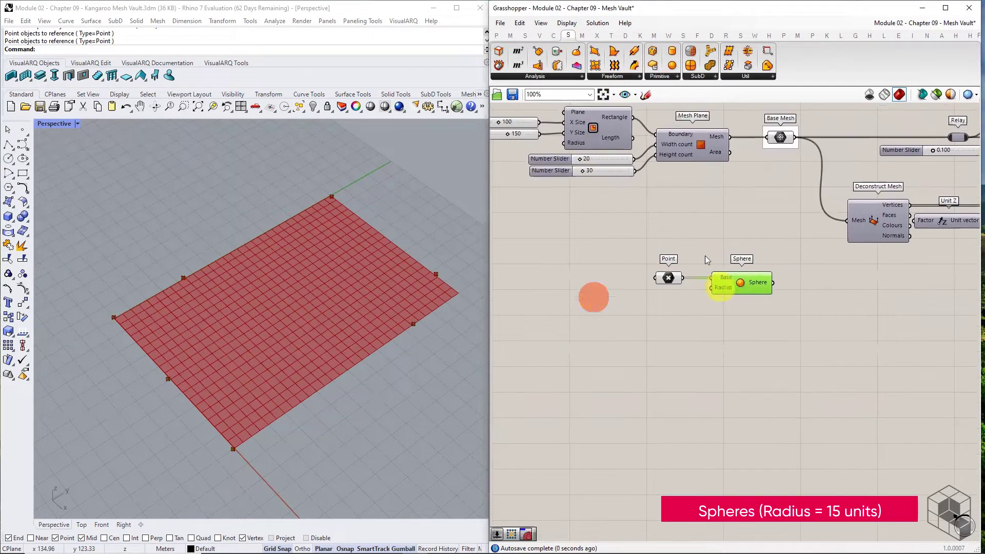
# Copy an existing number slider, connect it to the Sphere's Radius input, and set it to 15
pyautogui.keyDown('alt'); pyautogui.moveTo(598, 159); pyautogui.dragTo(711, 288); pyautogui.keyUp('alt')
pyautogui.scroll(3, 685, 293)
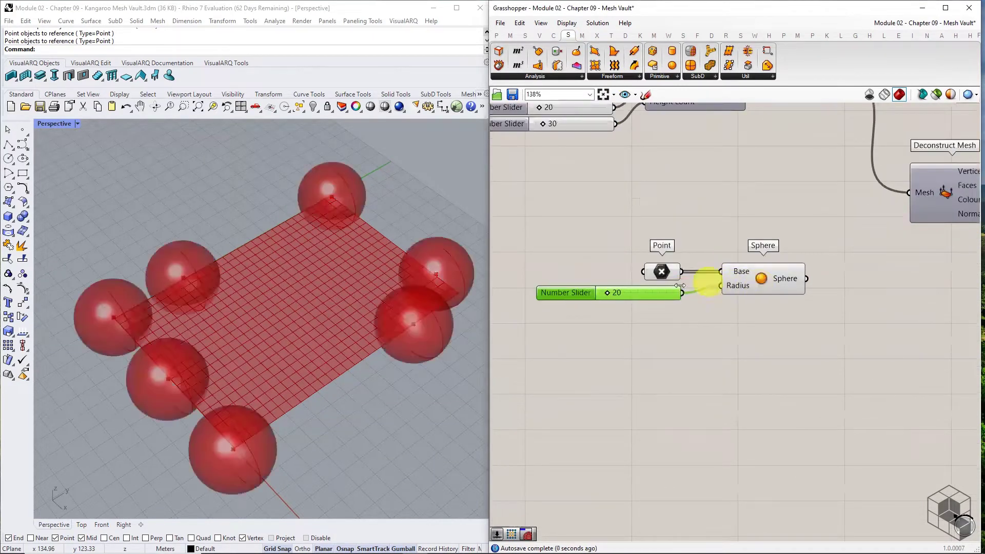
pyautogui.doubleClick(656, 292)
pyautogui.write('15')
pyautogui.press('Return')
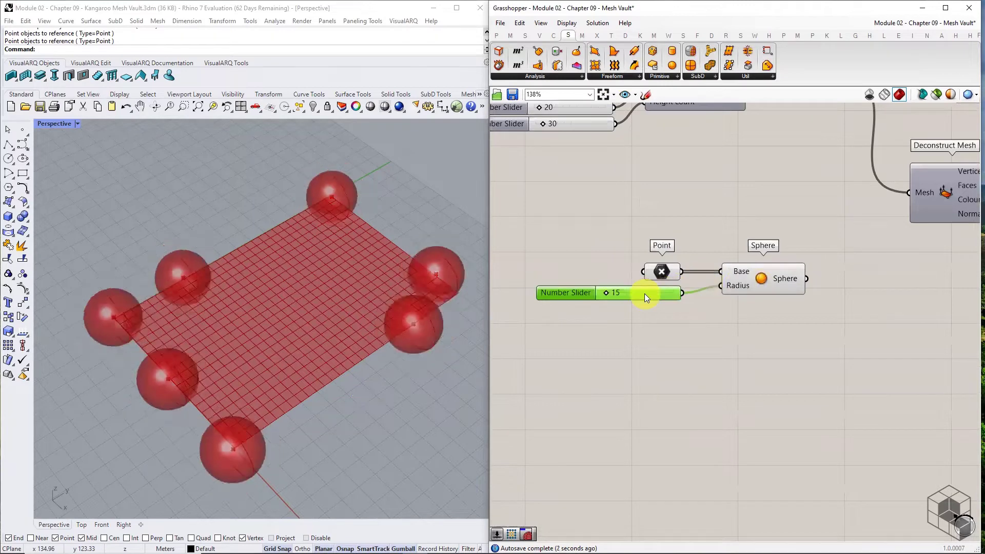
pyautogui.scroll(2, 672, 296)
pyautogui.moveTo(653, 294); pyautogui.dragTo(653, 299)
pyautogui.moveTo(809, 236); pyautogui.dragTo(647, 327)
pyautogui.moveTo(792, 276); pyautogui.dragTo(791, 344)
pyautogui.click(733, 418)
pyautogui.click(620, 367)
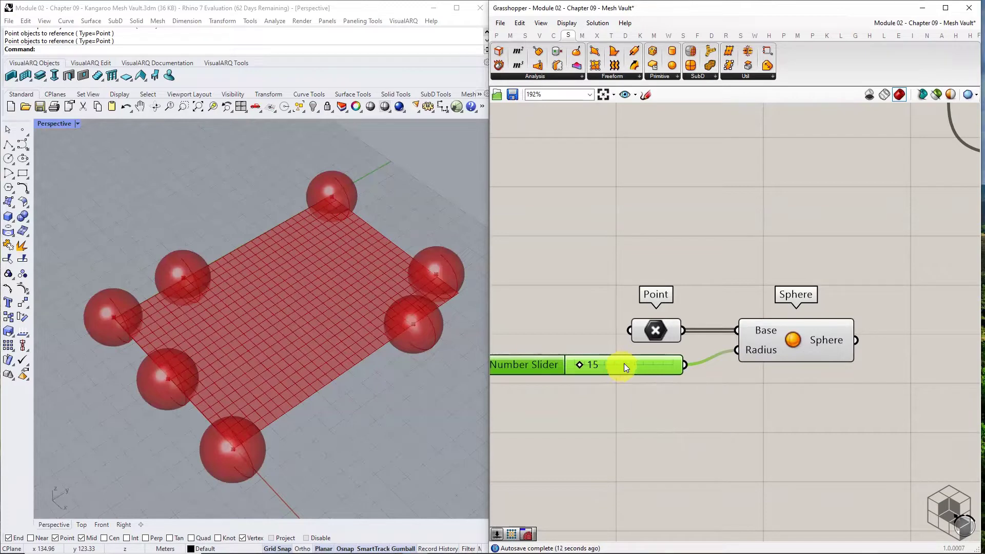
pyautogui.scroll(-3, 628, 364)
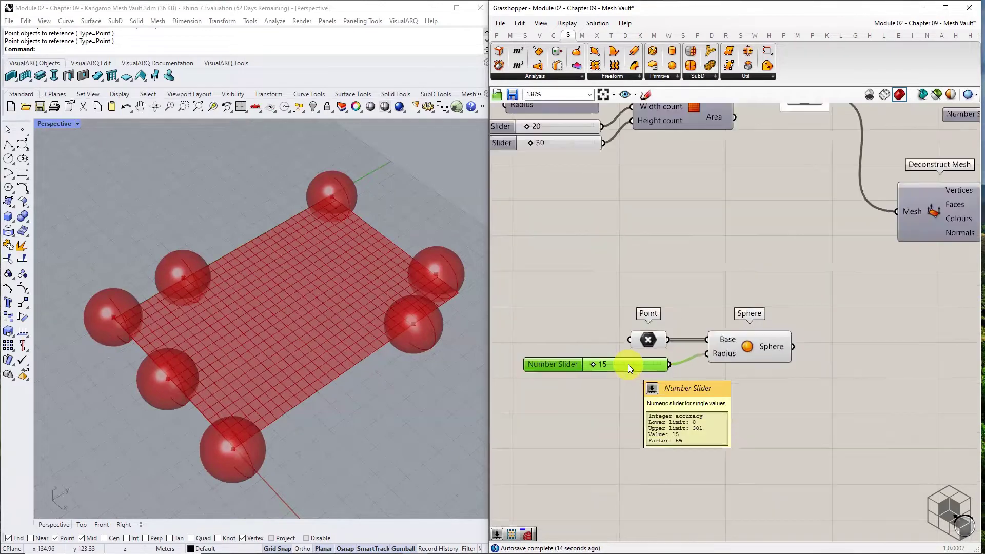
# Add a Kangaroo NakedVertices component, feed it the Base Mesh, and position it below Deconstruct Mesh
pyautogui.click(771, 259)
pyautogui.click(827, 35)
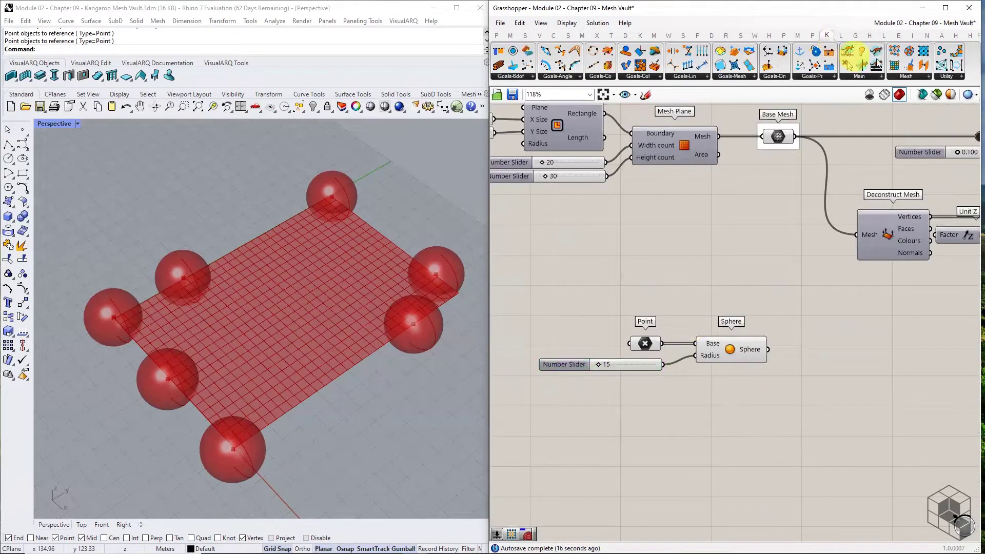
pyautogui.click(893, 74)
pyautogui.moveTo(877, 180); pyautogui.dragTo(791, 263)
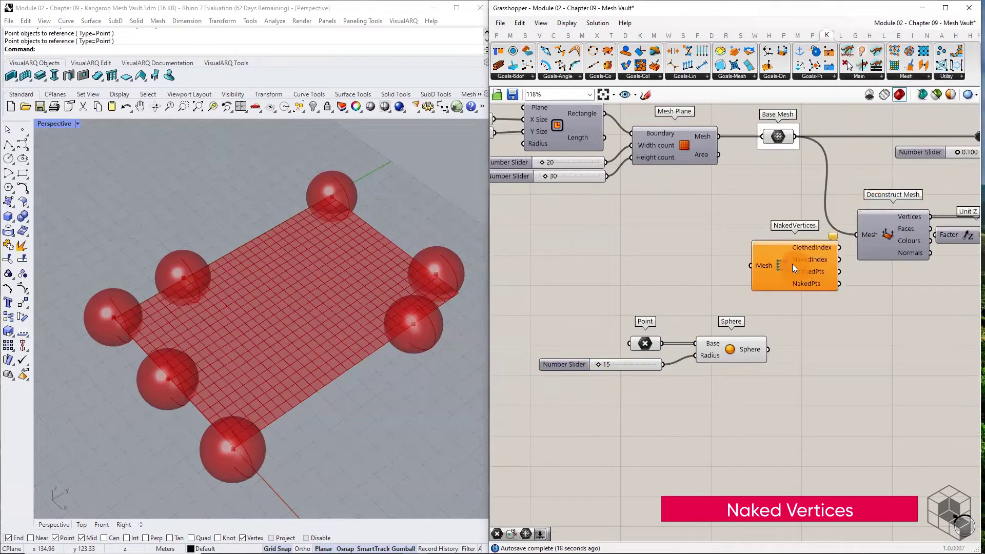
pyautogui.moveTo(794, 136); pyautogui.dragTo(852, 297)
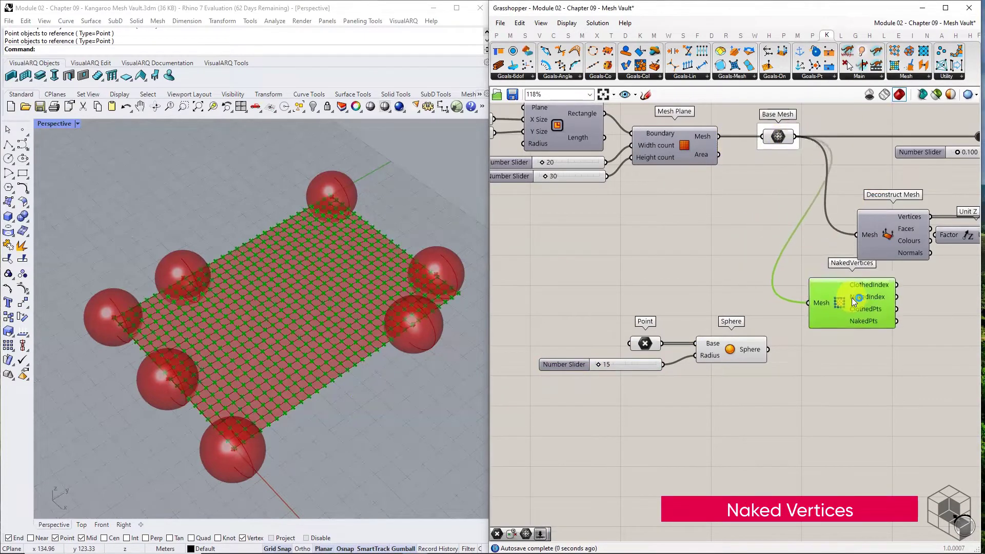
# Place a Point parameter next to NakedVertices and connect the NakedPts output to it
pyautogui.click(495, 35)
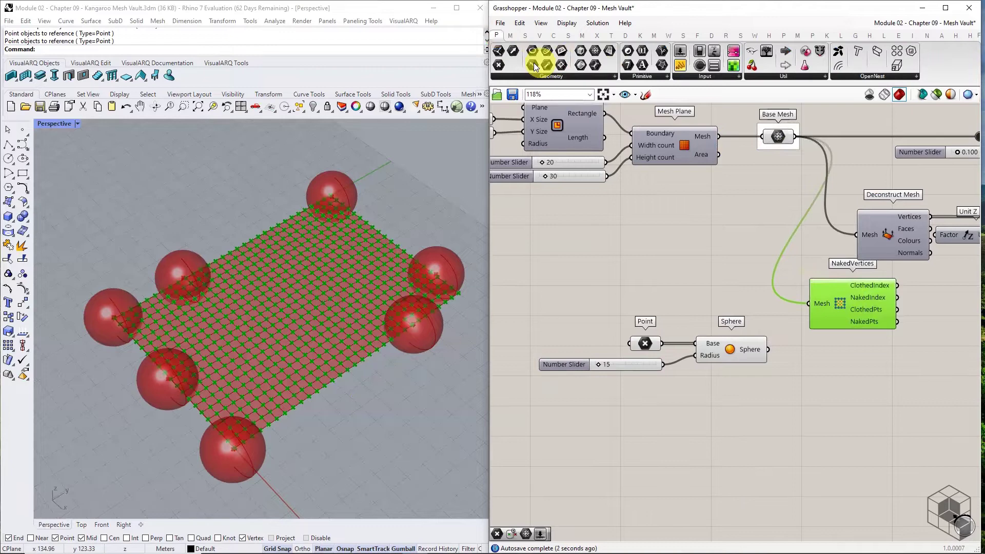
pyautogui.scroll(-2, 623, 221)
pyautogui.scroll(3, 849, 284)
pyautogui.click(852, 308)
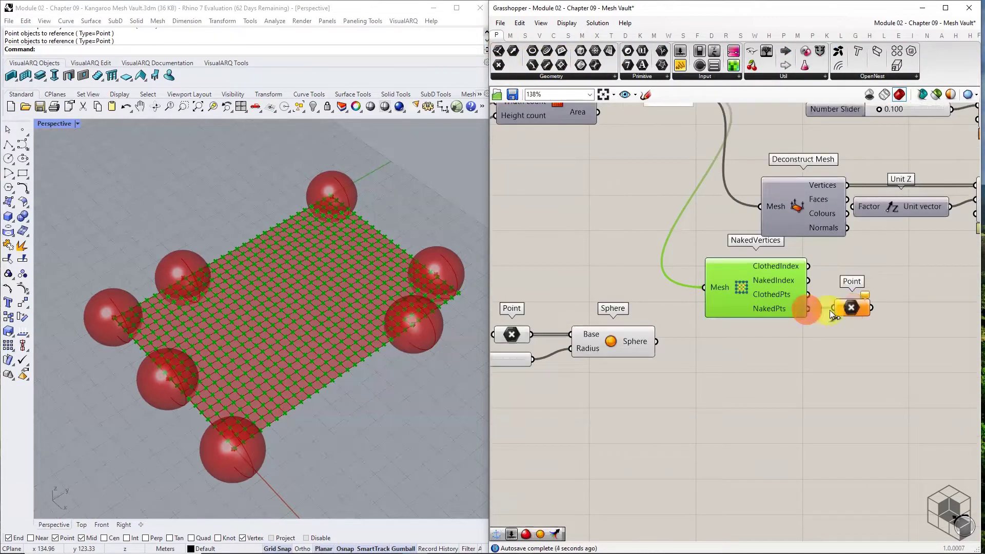
pyautogui.moveTo(830, 310); pyautogui.dragTo(831, 310)
pyautogui.moveTo(840, 327); pyautogui.dragTo(655, 273, button='right')
# Move the Relay, LengthFactor slider, Unit Z, Show, EdgeLengths, Load and Anchor components together farther from Deconstruct Mesh
pyautogui.scroll(-2, 656, 273)
pyautogui.scroll(-2, 822, 178)
pyautogui.moveTo(767, 259); pyautogui.dragTo(705, 321, button='right')
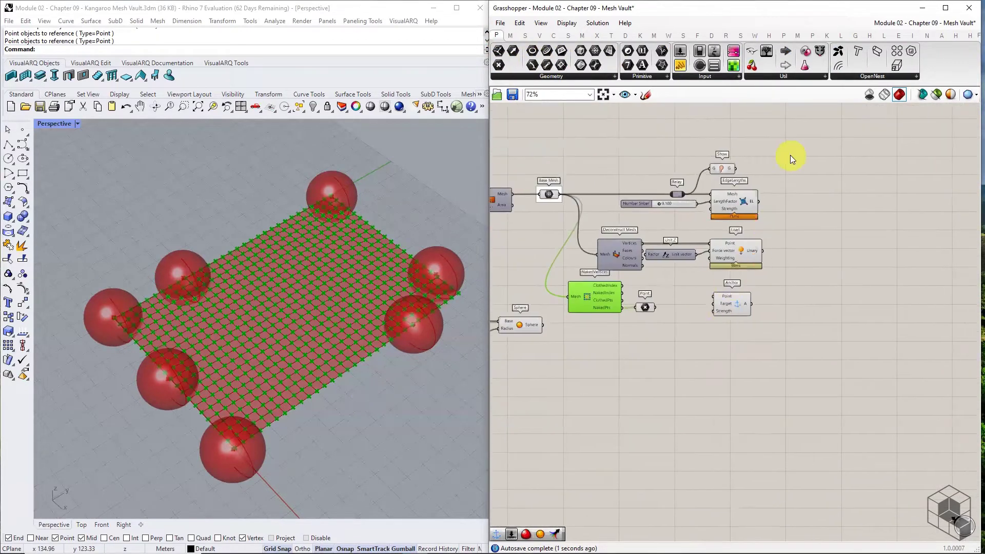
pyautogui.moveTo(790, 155); pyautogui.dragTo(667, 320)
pyautogui.moveTo(733, 257); pyautogui.dragTo(861, 257)
pyautogui.click(663, 322)
# Place a Point In Breps component beside the Point parameter that holds the naked points
pyautogui.scroll(3, 644, 307)
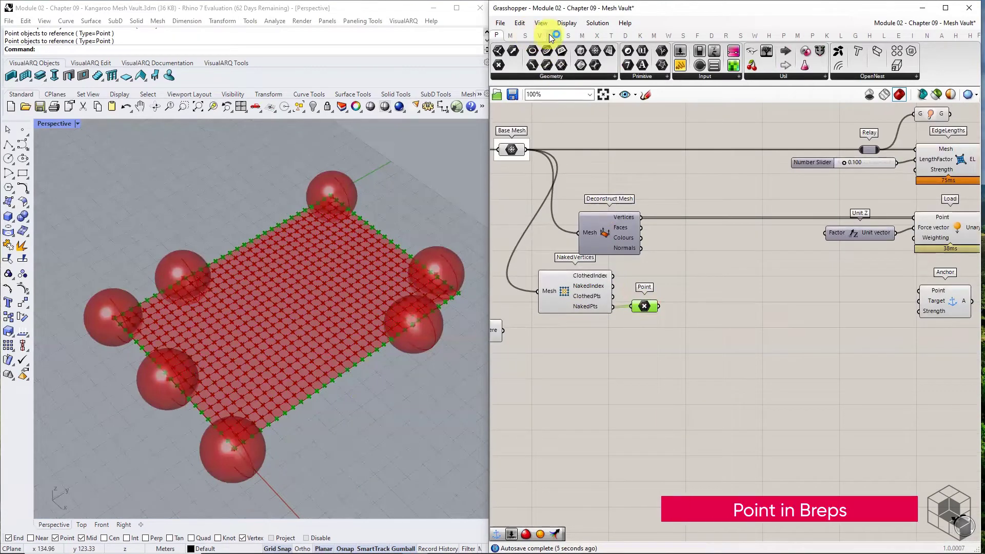
pyautogui.click(567, 33)
pyautogui.click(534, 76)
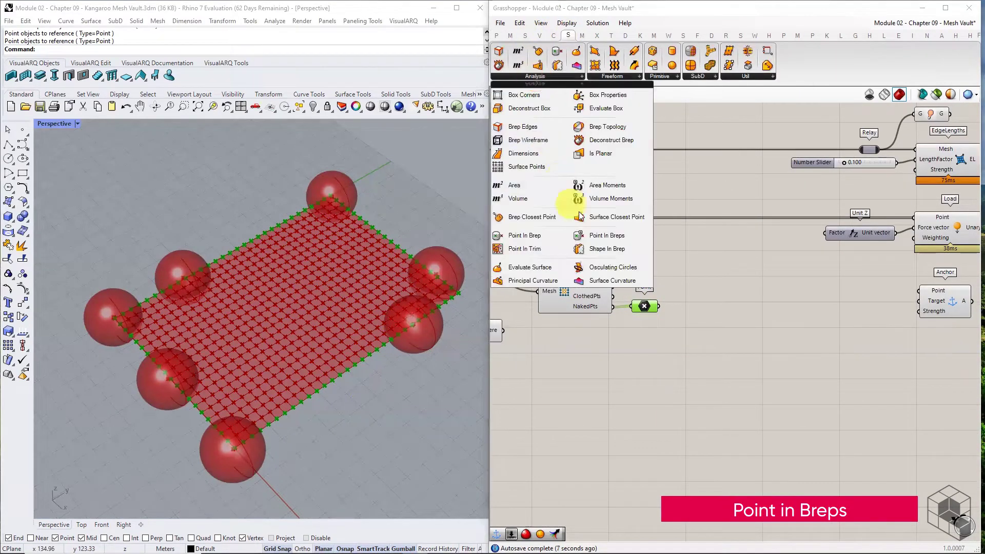
pyautogui.click(616, 236)
pyautogui.click(708, 330)
pyautogui.moveTo(687, 338); pyautogui.dragTo(803, 300, button='right')
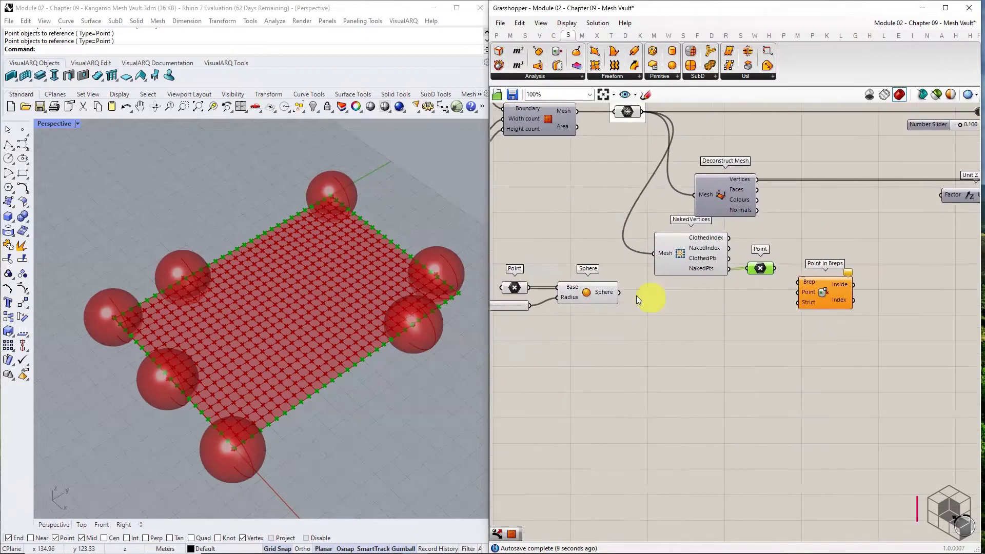
# Move the referenced Point parameter, radius slider and Sphere together to sit next to the Point In Breps component
pyautogui.moveTo(626, 283); pyautogui.dragTo(500, 319)
pyautogui.moveTo(590, 293); pyautogui.dragTo(745, 300)
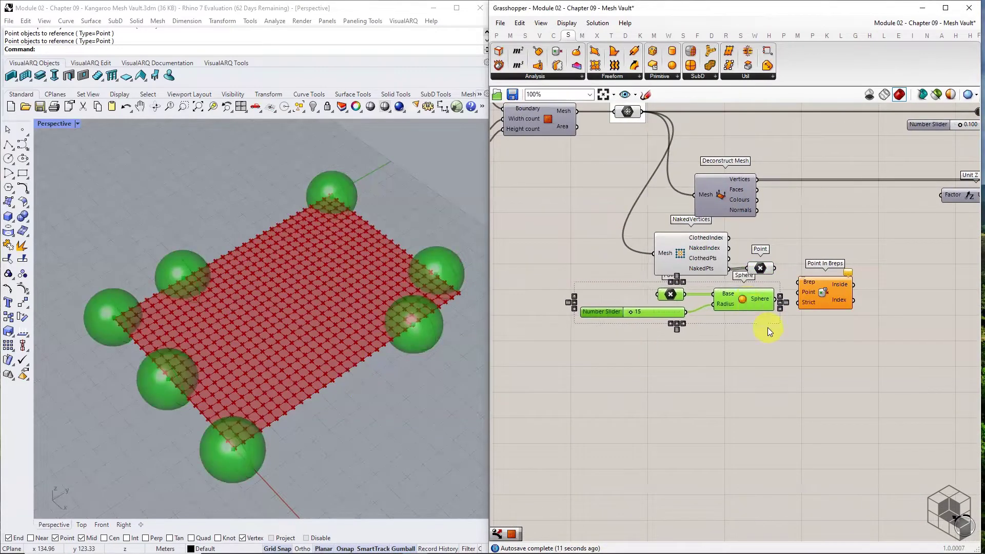
pyautogui.click(771, 332)
pyautogui.scroll(3, 837, 313)
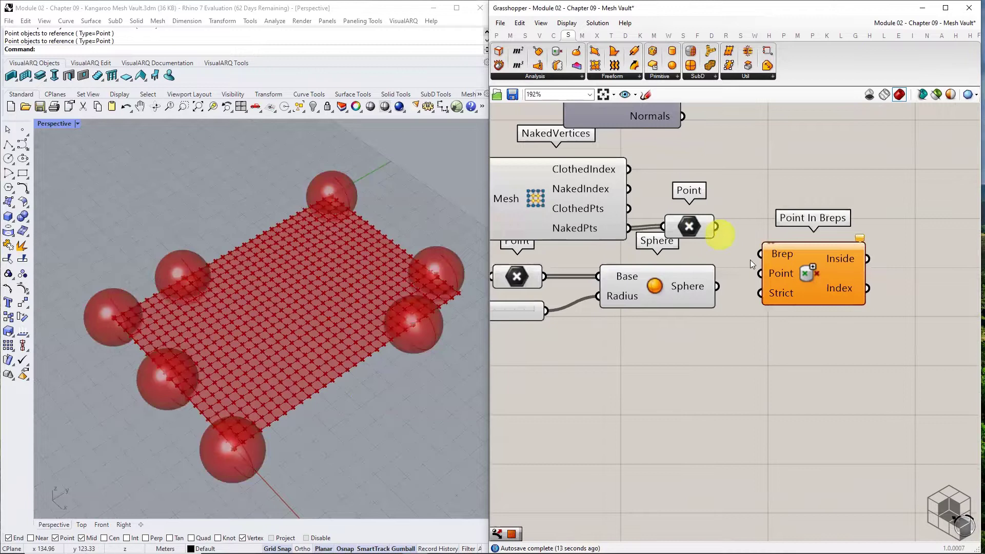
# Connect the Sphere output to Brep and the naked points to Point on the Point In Breps component
pyautogui.moveTo(746, 261)
pyautogui.mouseDown()
pyautogui.moveTo(760, 273)
pyautogui.moveTo(719, 283)
pyautogui.moveTo(760, 253)
pyautogui.mouseUp()
pyautogui.click(779, 352)
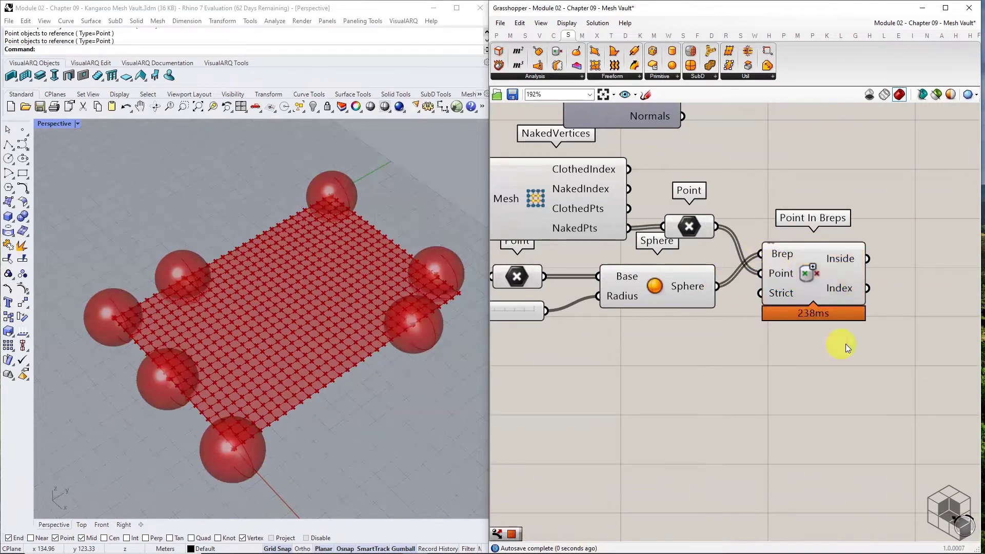
pyautogui.moveTo(845, 344); pyautogui.dragTo(703, 341, button='right')
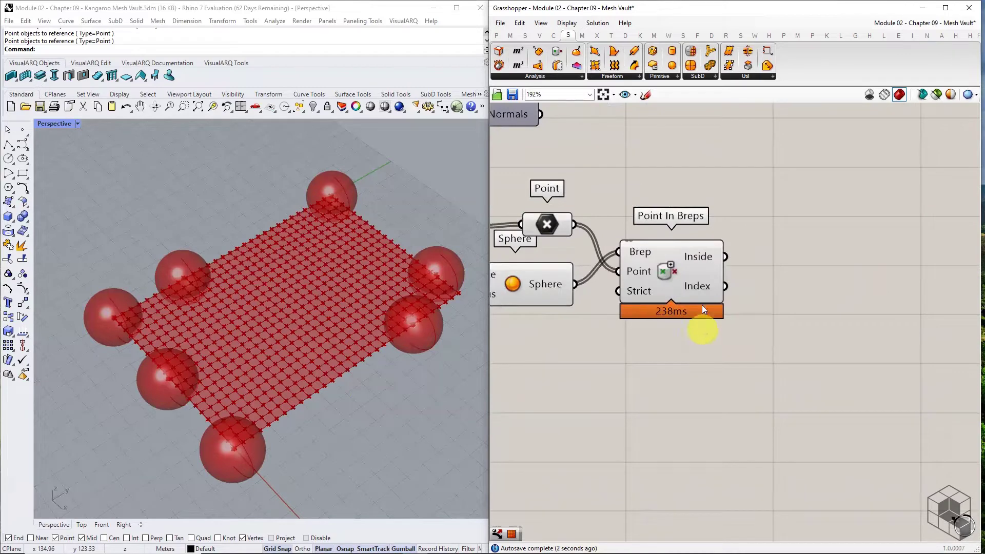
pyautogui.moveTo(703, 258)
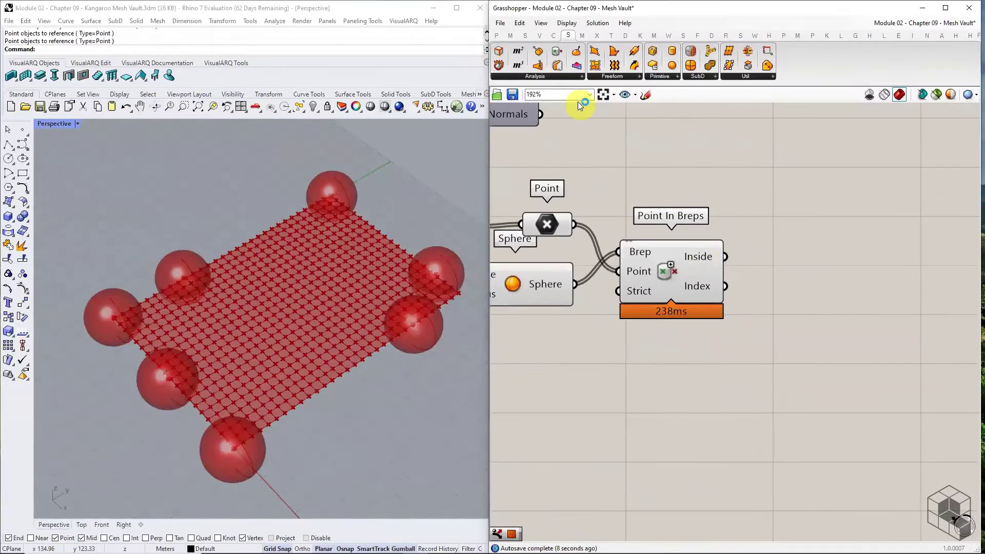
pyautogui.click(535, 76)
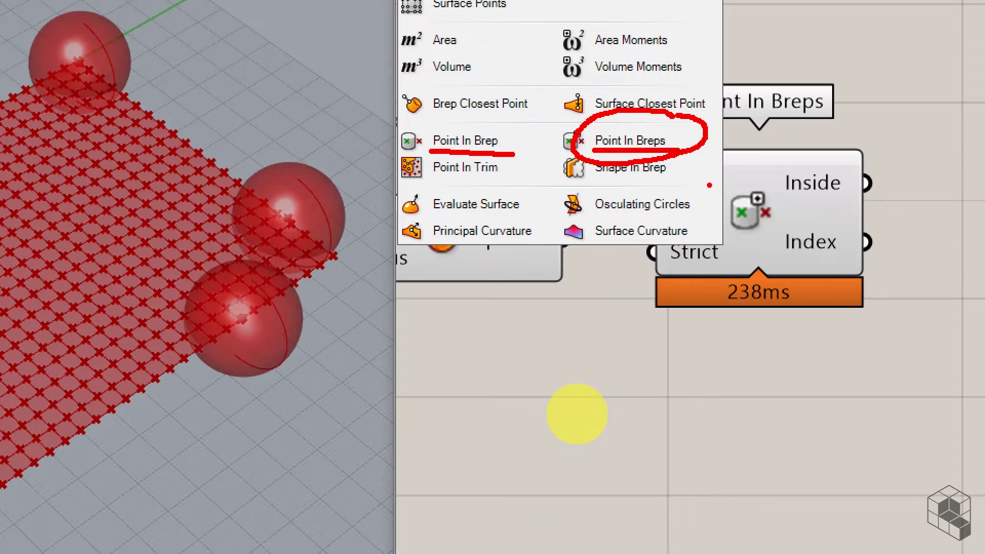
pyautogui.press('Escape')
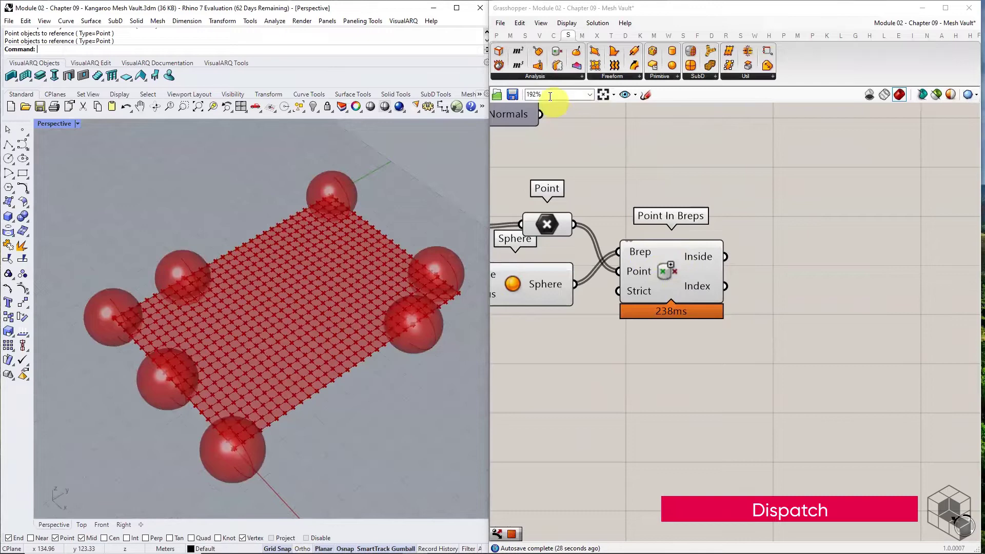
# Place a Dispatch component and feed the naked points into List and the Point In Breps Inside output into Dispatch pattern
pyautogui.click(524, 37)
pyautogui.click(540, 77)
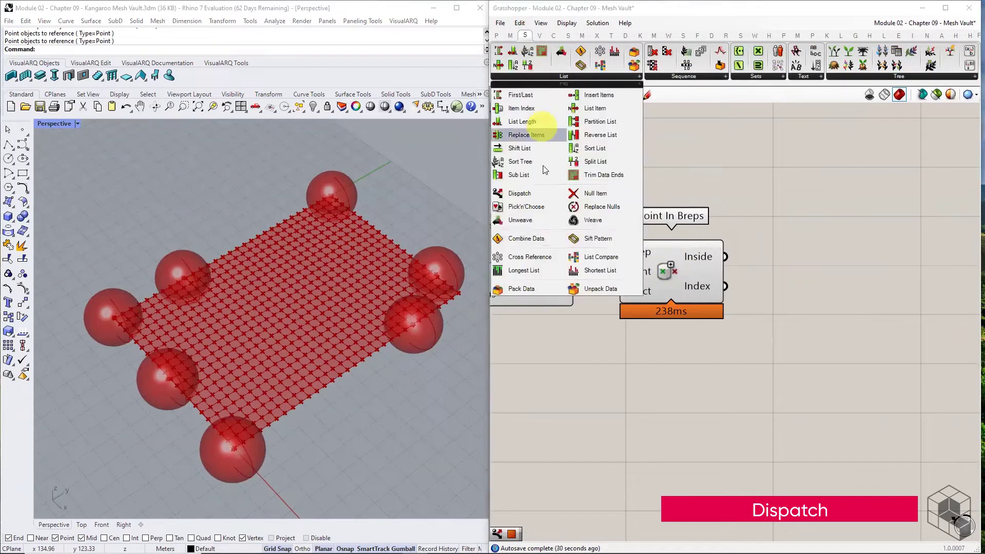
pyautogui.moveTo(529, 191); pyautogui.dragTo(810, 239)
pyautogui.scroll(-2, 769, 241)
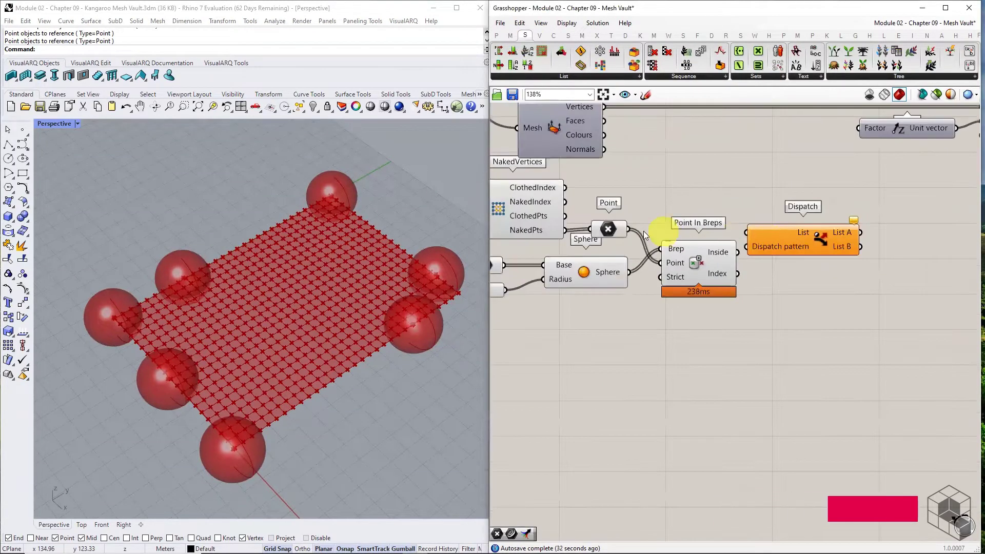
pyautogui.moveTo(627, 229); pyautogui.dragTo(803, 231)
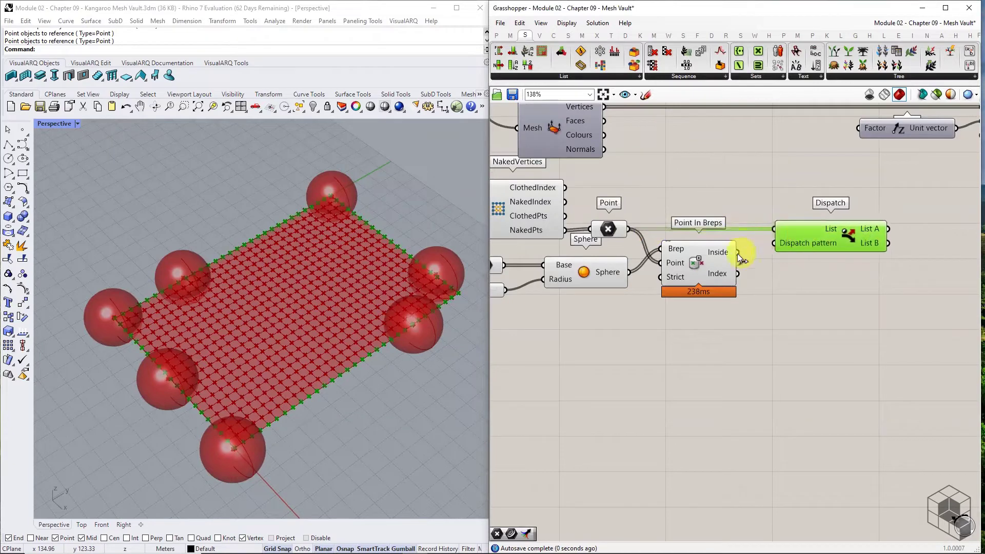
pyautogui.moveTo(740, 258); pyautogui.dragTo(775, 243)
# Place a Point parameter beside Dispatch and connect List A to it
pyautogui.moveTo(846, 275); pyautogui.dragTo(646, 281, button='right')
pyautogui.click(495, 35)
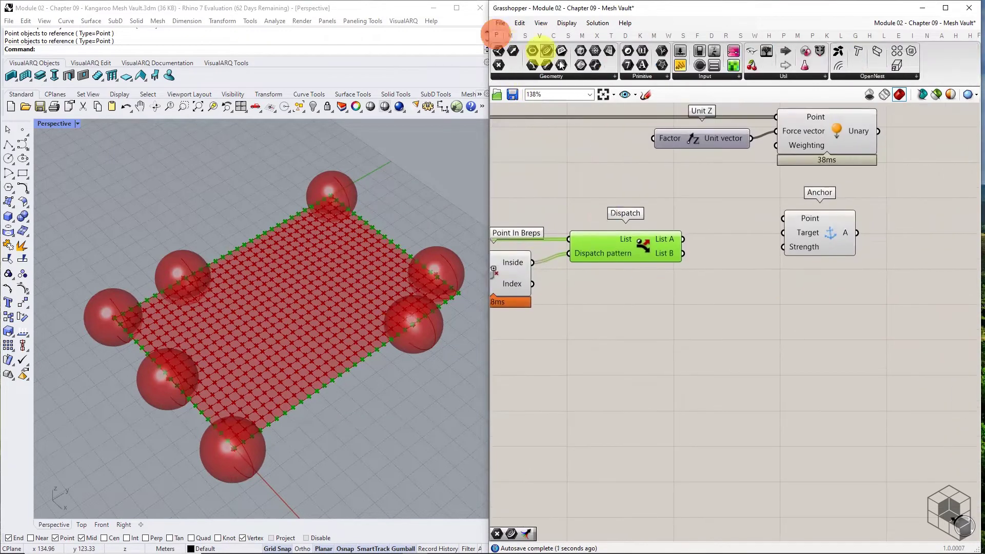
pyautogui.moveTo(499, 65); pyautogui.dragTo(711, 240)
pyautogui.click(722, 241)
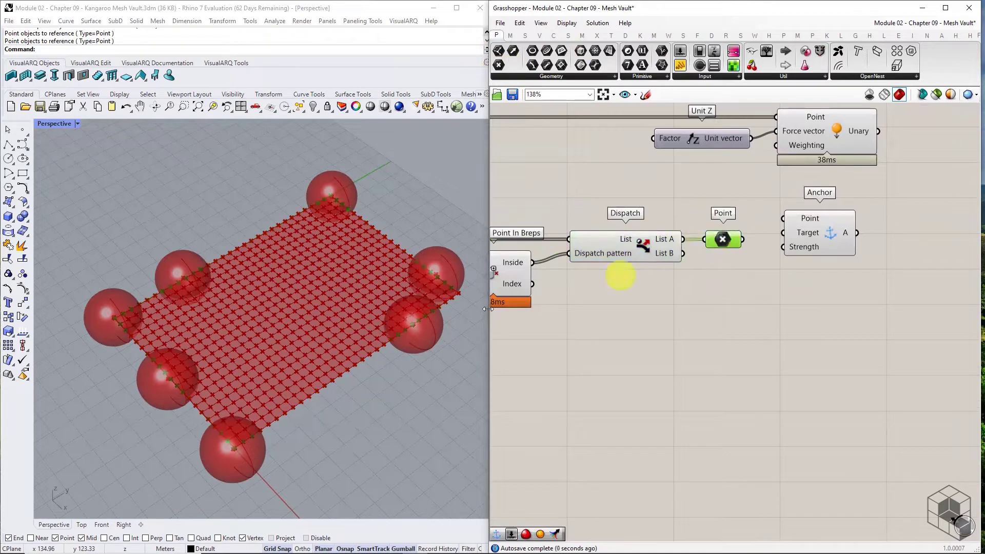
# Examine the dispatched naked points inside the support spheres in the Rhino perspective view
pyautogui.scroll(-4, 321, 298)
pyautogui.moveTo(292, 372); pyautogui.dragTo(332, 392, button='right')
pyautogui.scroll(8, 288, 382)
pyautogui.scroll(-6, 286, 379)
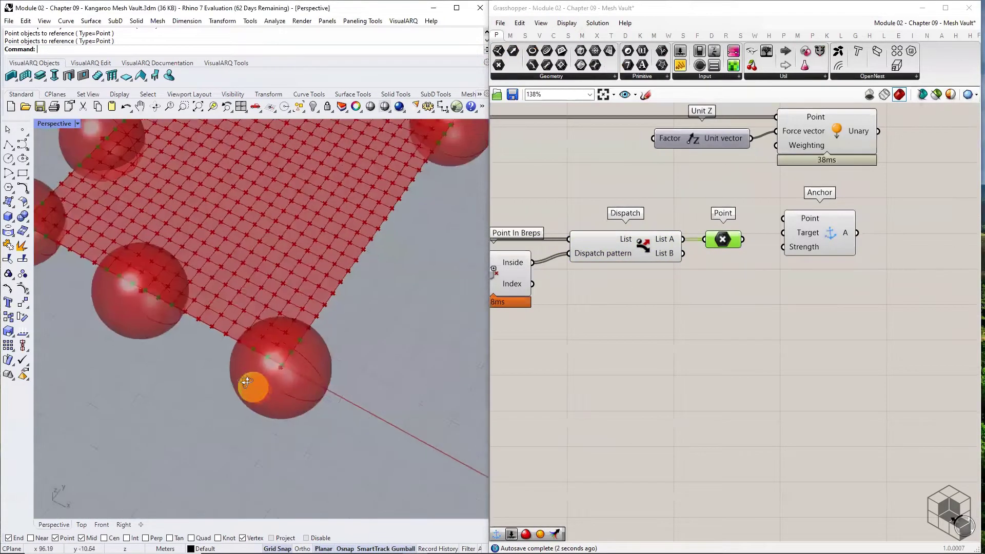
pyautogui.moveTo(265, 370); pyautogui.dragTo(153, 375, button='right')
pyautogui.scroll(4, 213, 393)
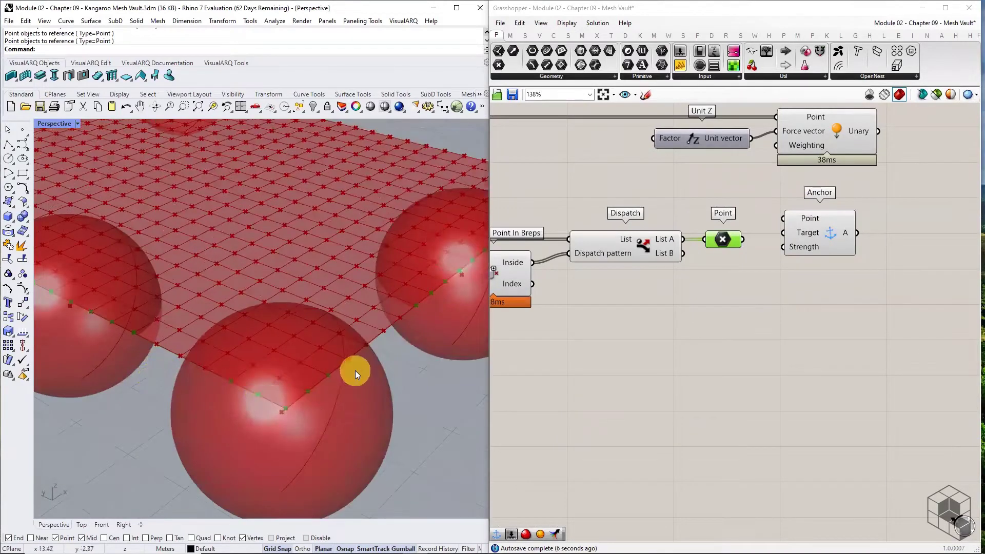
pyautogui.scroll(-5, 354, 370)
pyautogui.moveTo(194, 343); pyautogui.dragTo(328, 387, button='right')
# Connect the List A points to Anchor's Point input and turn off the preview of the component chain feeding Anchor
pyautogui.moveTo(742, 239); pyautogui.dragTo(813, 246)
pyautogui.scroll(-3, 811, 243)
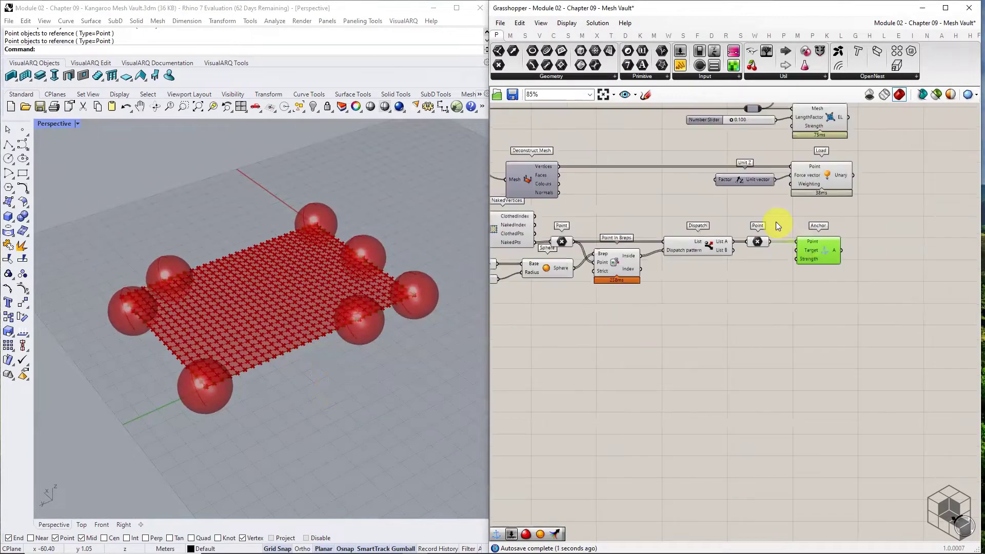
pyautogui.moveTo(774, 205); pyautogui.dragTo(497, 283)
pyautogui.middleClick(592, 254)
pyautogui.click(627, 219)
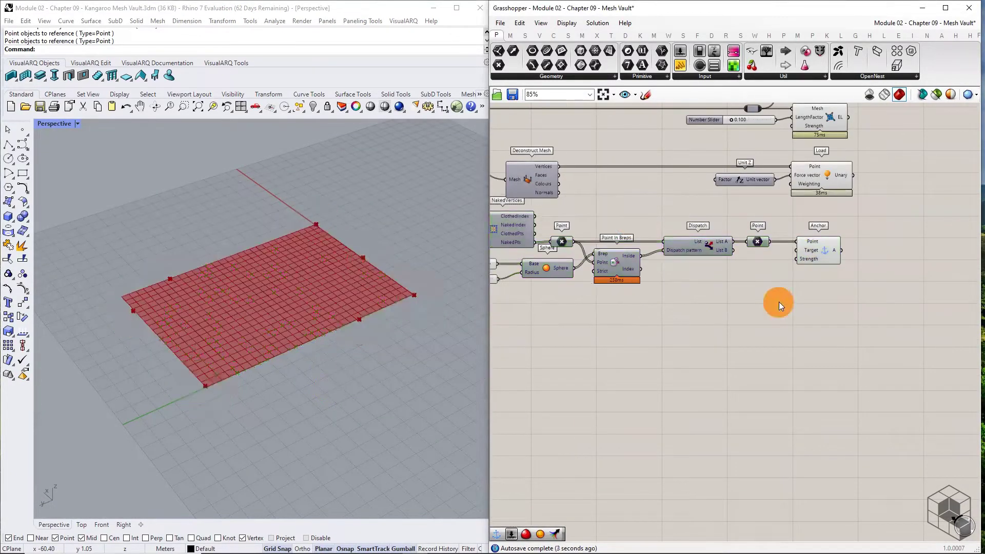
# Line up Show above EdgeLengths and check the default Strength of Anchor and Weighting of Load
pyautogui.moveTo(863, 235); pyautogui.dragTo(768, 341, button='right')
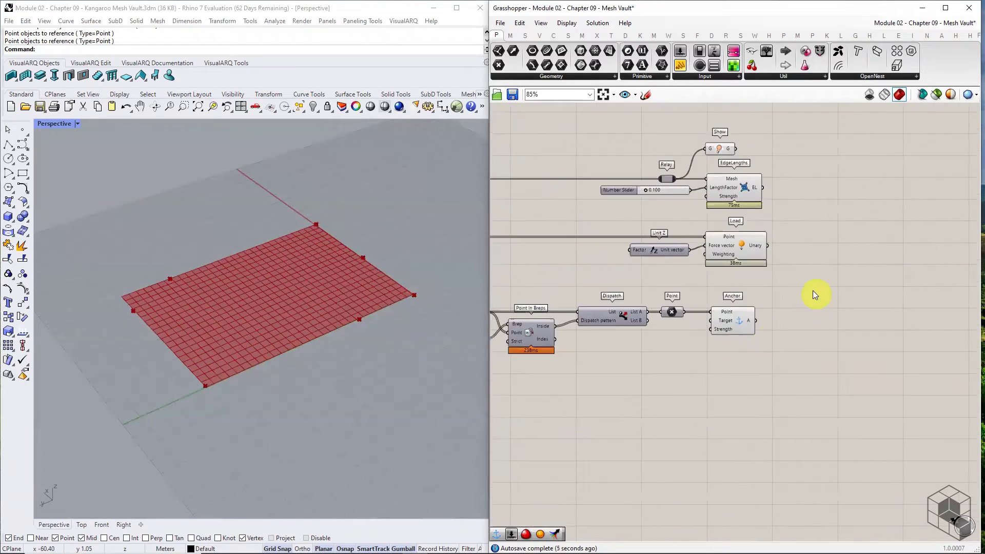
pyautogui.click(828, 262)
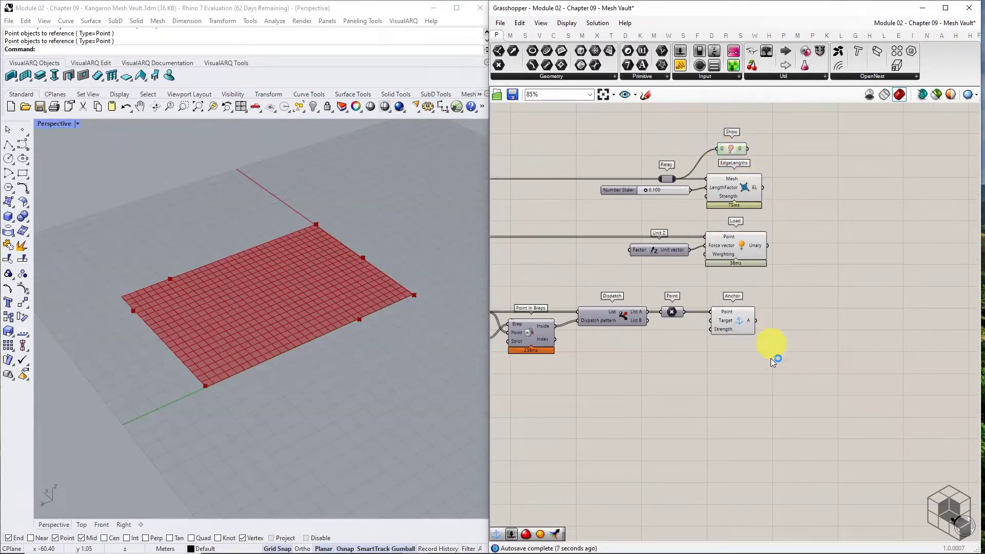
pyautogui.scroll(5, 738, 347)
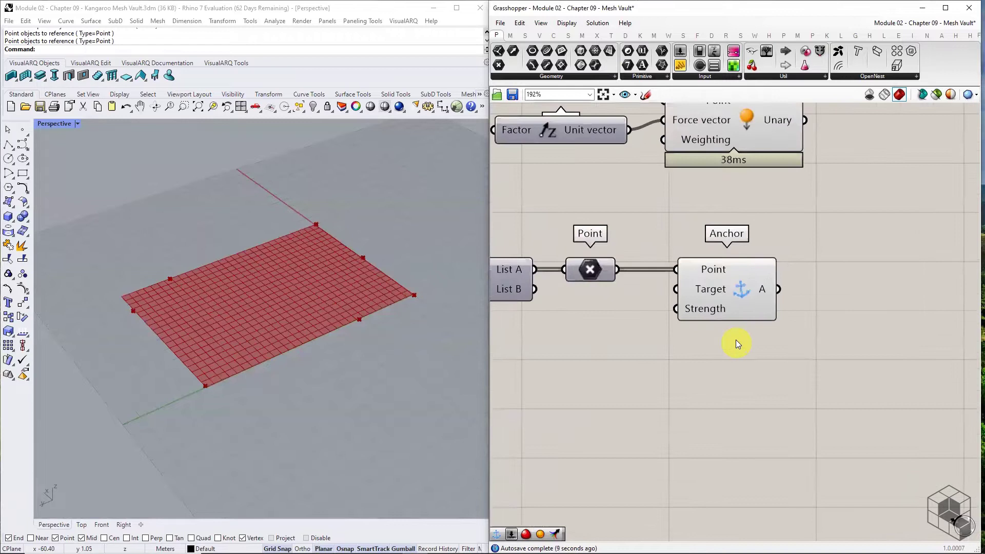
pyautogui.moveTo(711, 310)
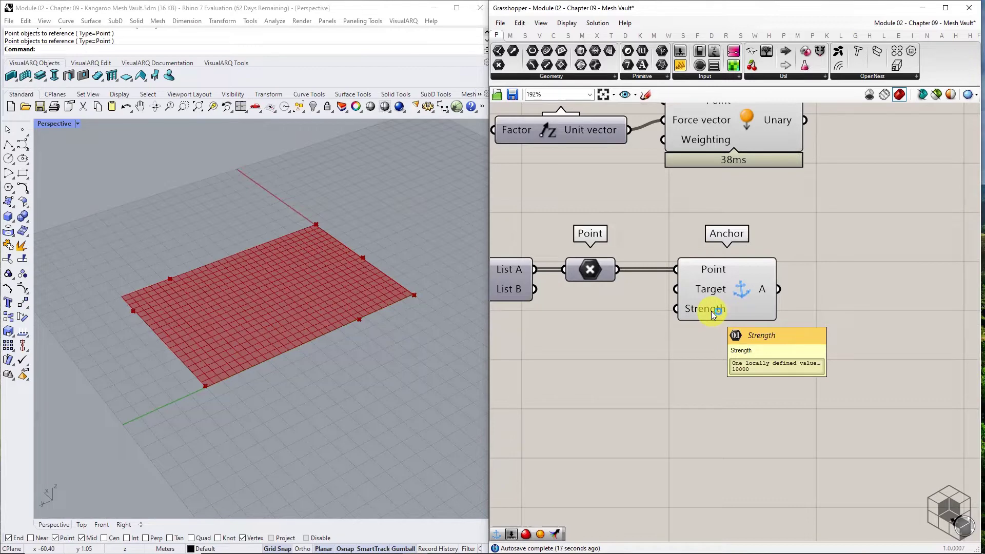
pyautogui.moveTo(716, 186); pyautogui.dragTo(714, 372, button='right')
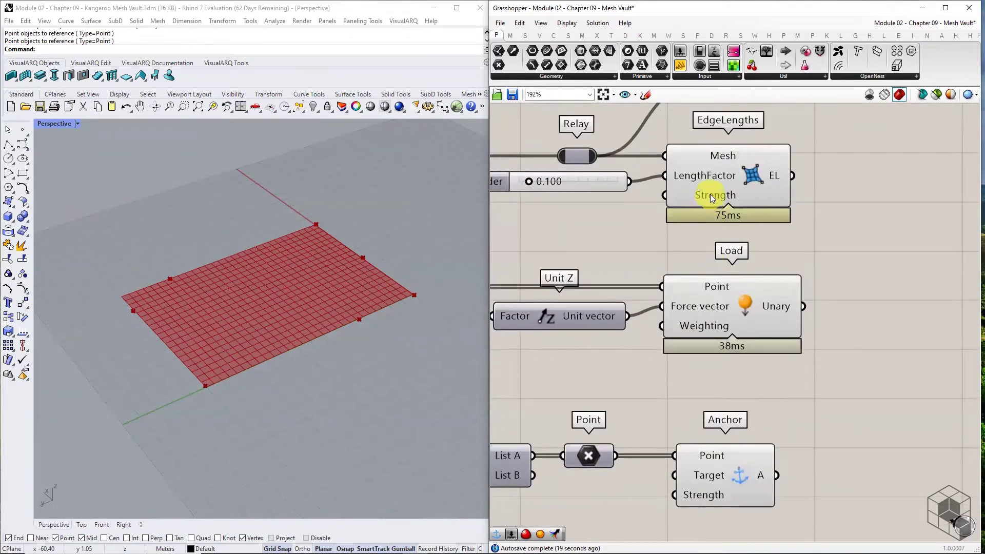
pyautogui.moveTo(706, 329)
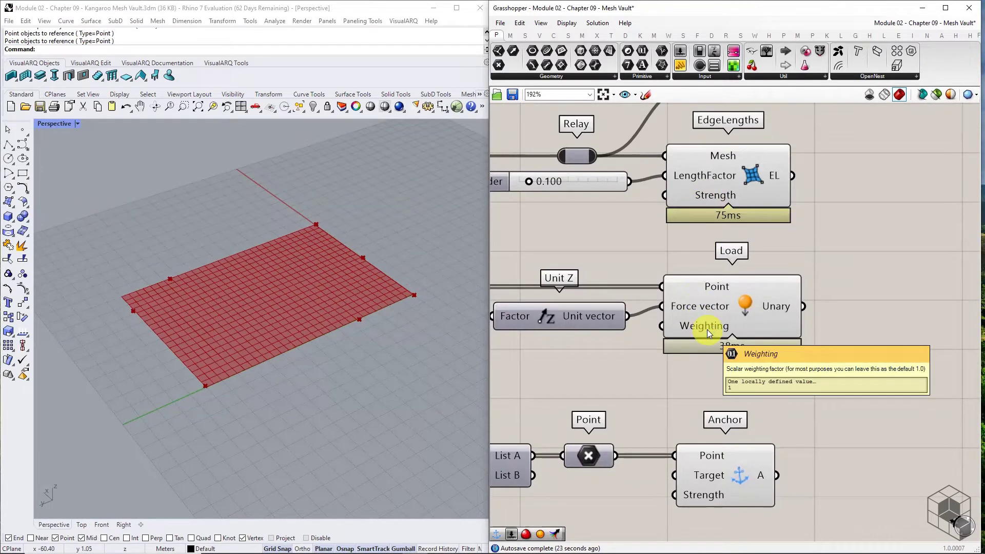
pyautogui.scroll(-4, 730, 396)
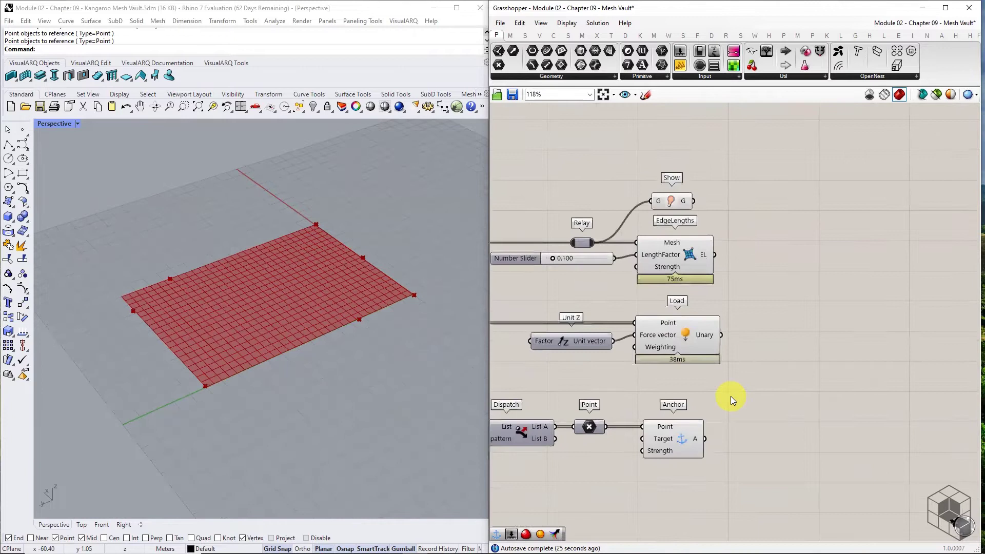
# Place a Merge component and connect the Show, EdgeLengths, Load and Anchor outputs to D1, D2, D3 and D4
pyautogui.moveTo(738, 400); pyautogui.dragTo(739, 339, button='right')
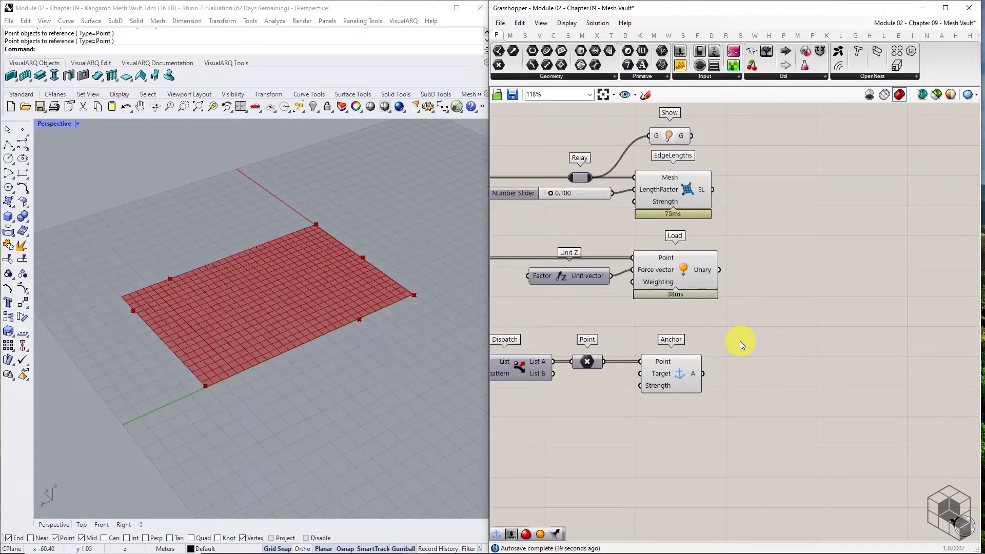
pyautogui.click(525, 35)
pyautogui.click(899, 76)
pyautogui.click(933, 205)
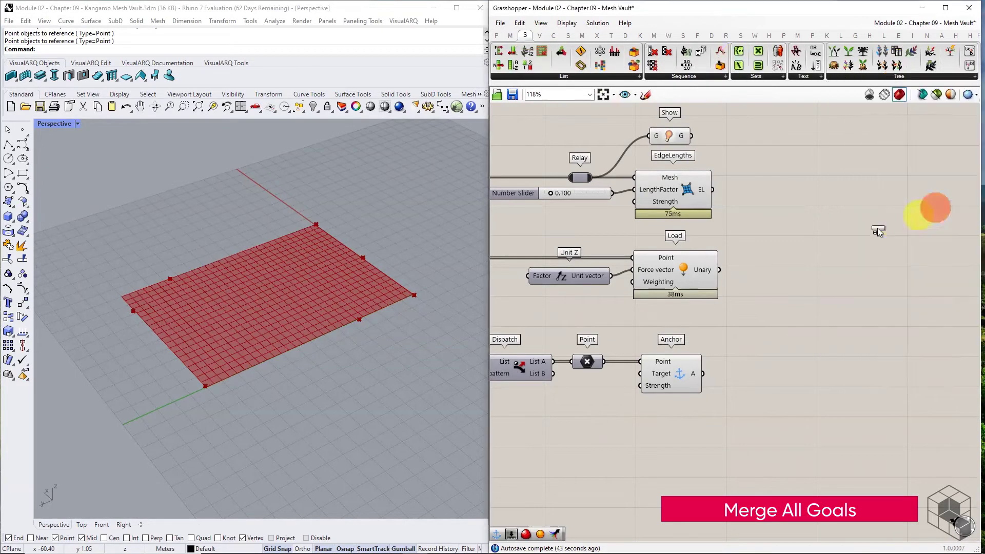
pyautogui.click(823, 228)
pyautogui.moveTo(691, 136); pyautogui.dragTo(789, 222)
pyautogui.moveTo(712, 190); pyautogui.dragTo(789, 233)
pyautogui.moveTo(719, 269); pyautogui.dragTo(801, 240)
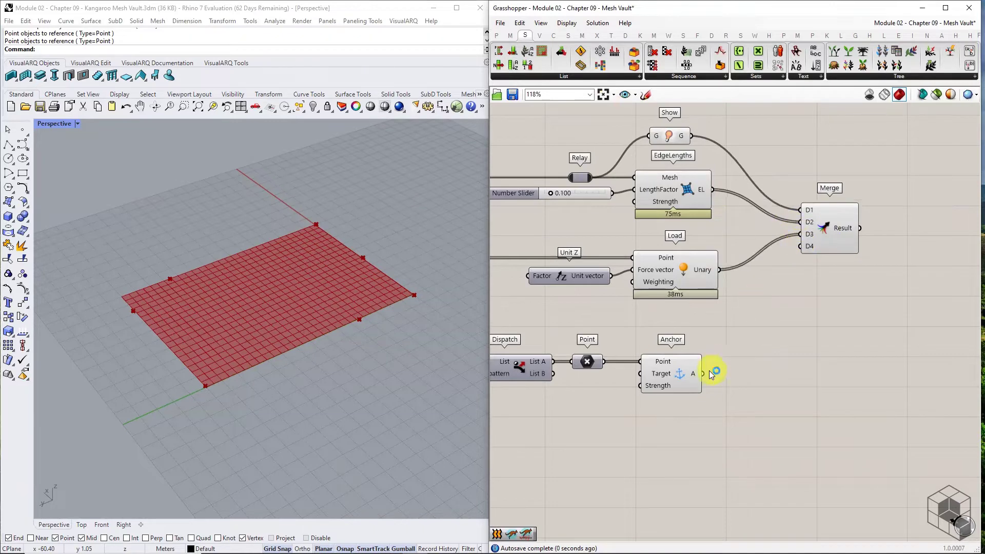
pyautogui.moveTo(708, 371); pyautogui.dragTo(792, 260)
# Flatten the D1, D2, D3 and D4 inputs of the Merge component
pyautogui.scroll(3, 815, 240)
pyautogui.rightClick(783, 209)
pyautogui.click(806, 287)
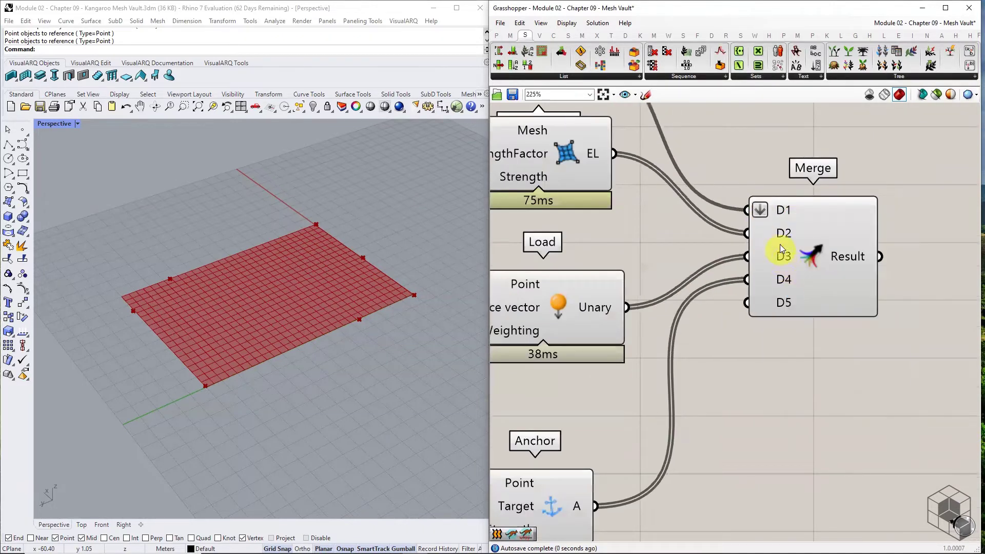
pyautogui.rightClick(783, 234)
pyautogui.click(807, 311)
pyautogui.rightClick(783, 256)
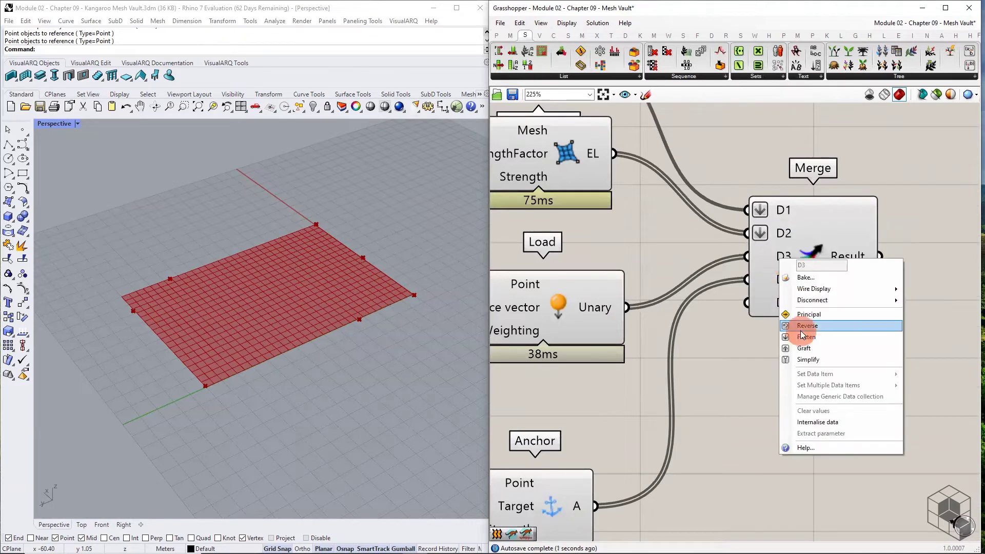
pyautogui.click(803, 330)
pyautogui.rightClick(772, 252)
pyautogui.click(799, 317)
pyautogui.rightClick(785, 258)
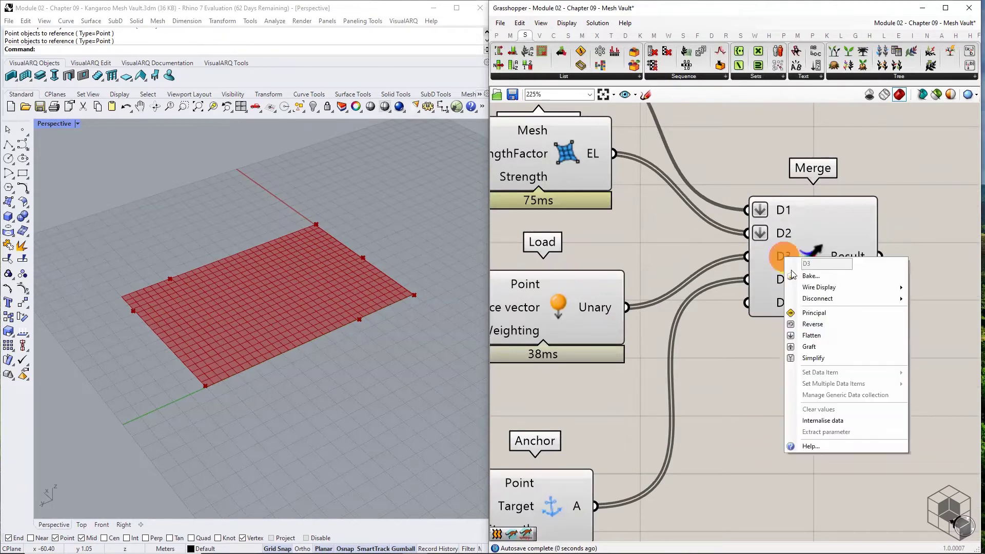
pyautogui.click(811, 335)
pyautogui.rightClick(783, 280)
pyautogui.click(811, 354)
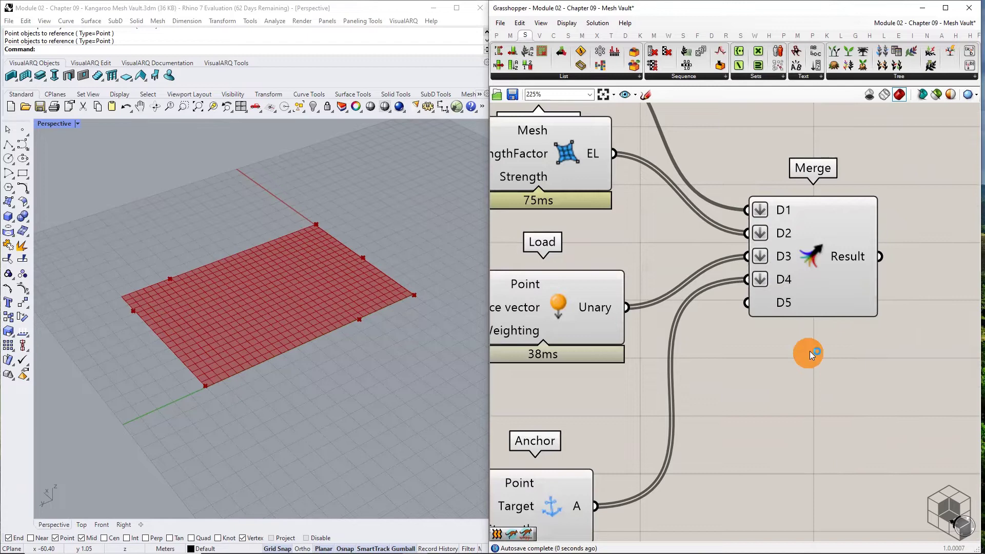
# Place a Kangaroo BouncySolver component beyond the Merge output
pyautogui.moveTo(935, 233); pyautogui.dragTo(703, 262, button='right')
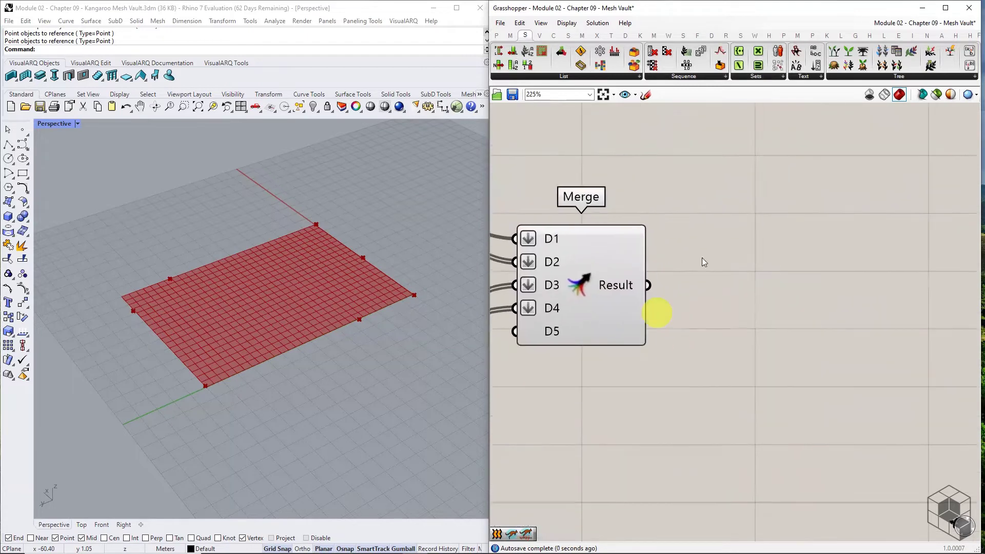
pyautogui.click(826, 36)
pyautogui.click(875, 76)
pyautogui.click(877, 95)
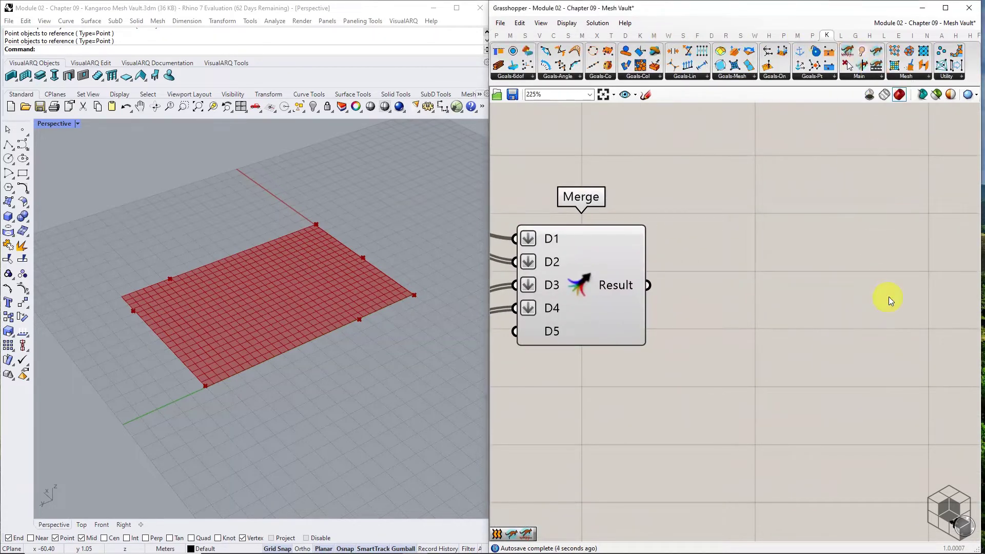
pyautogui.click(886, 297)
# Add a Boolean Toggle connected to the BouncySolver's On input and a Button connected to its Reset input
pyautogui.click(496, 35)
pyautogui.click(704, 77)
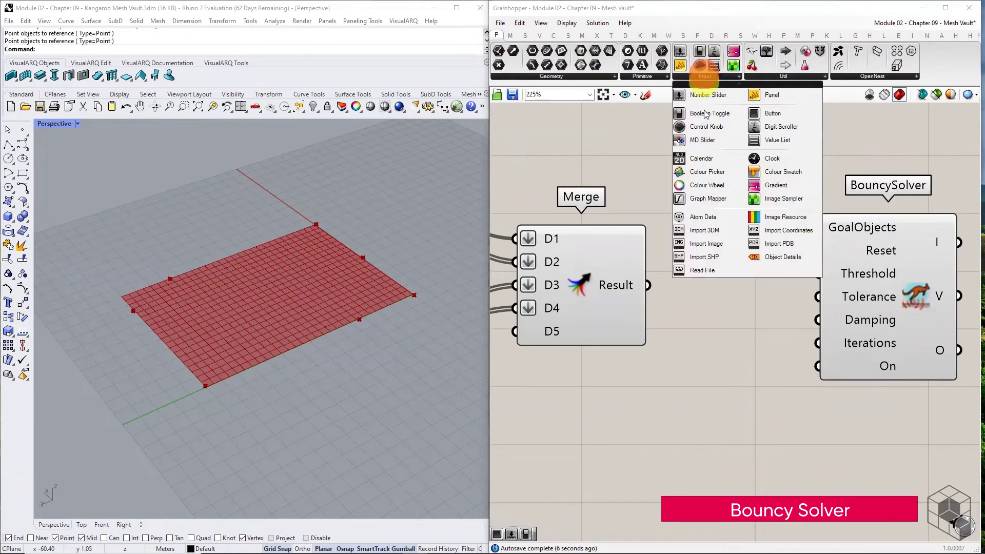
pyautogui.moveTo(707, 113); pyautogui.dragTo(725, 372)
pyautogui.moveTo(813, 371); pyautogui.dragTo(820, 367)
pyautogui.moveTo(847, 365); pyautogui.dragTo(861, 373)
pyautogui.click(715, 76)
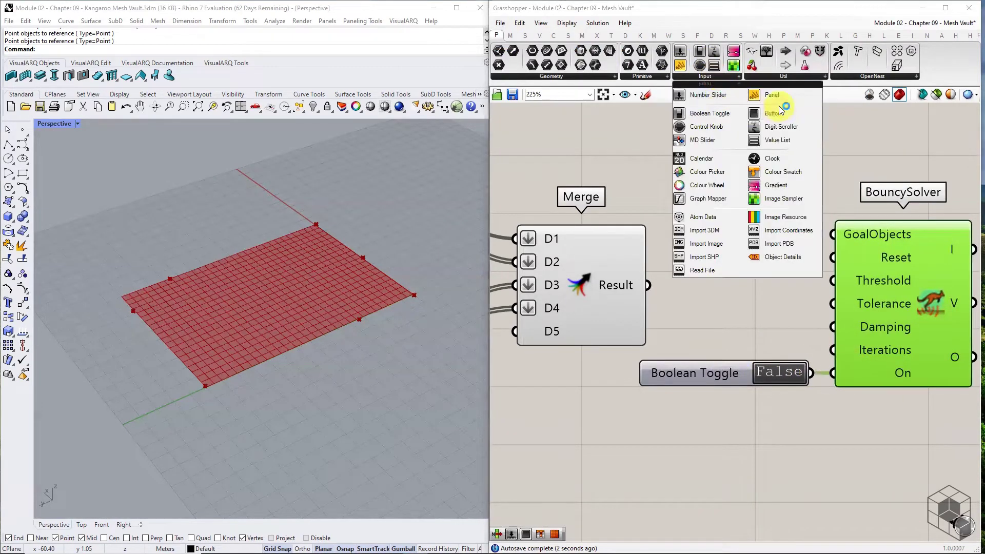
pyautogui.moveTo(772, 113); pyautogui.dragTo(747, 255)
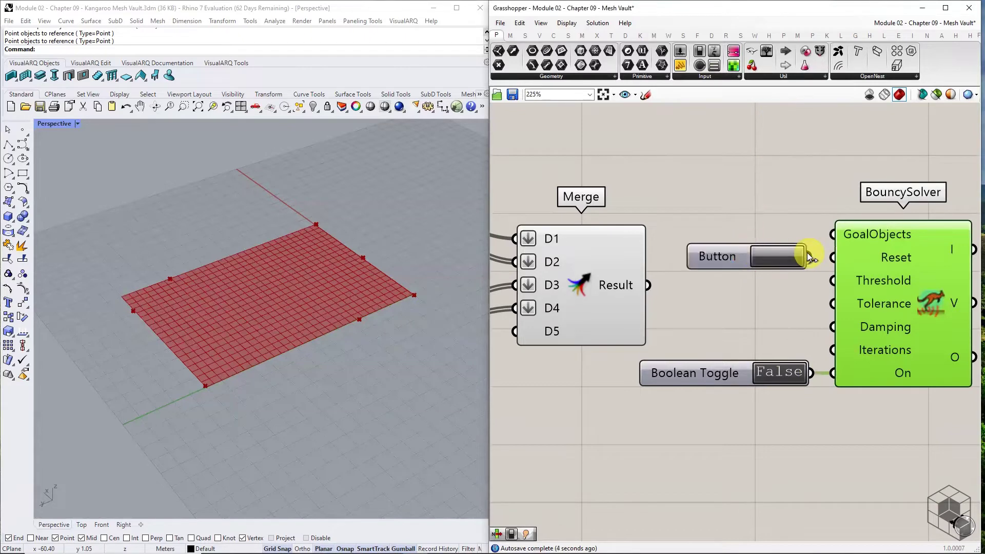
# Move the Button, Boolean Toggle and BouncySolver together near Merge and connect the Merge Result to GoalObjects
pyautogui.scroll(-3, 738, 238)
pyautogui.moveTo(844, 207); pyautogui.dragTo(744, 329)
pyautogui.moveTo(832, 279); pyautogui.dragTo(839, 332)
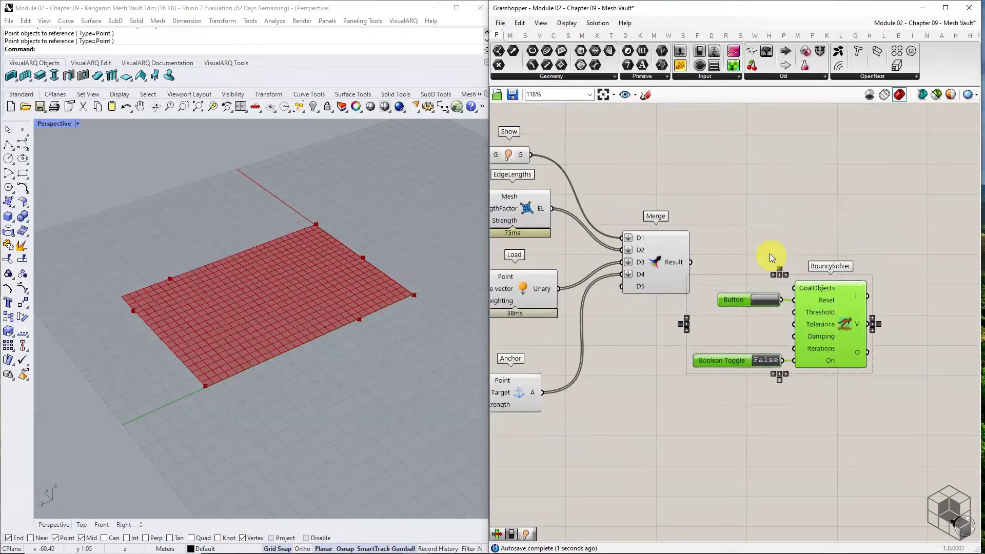
pyautogui.click(769, 253)
# Turn off the preview of the goal components, Merge and the mesh component feeding the Relay, leaving BouncySolver visible
pyautogui.scroll(-5, 843, 212)
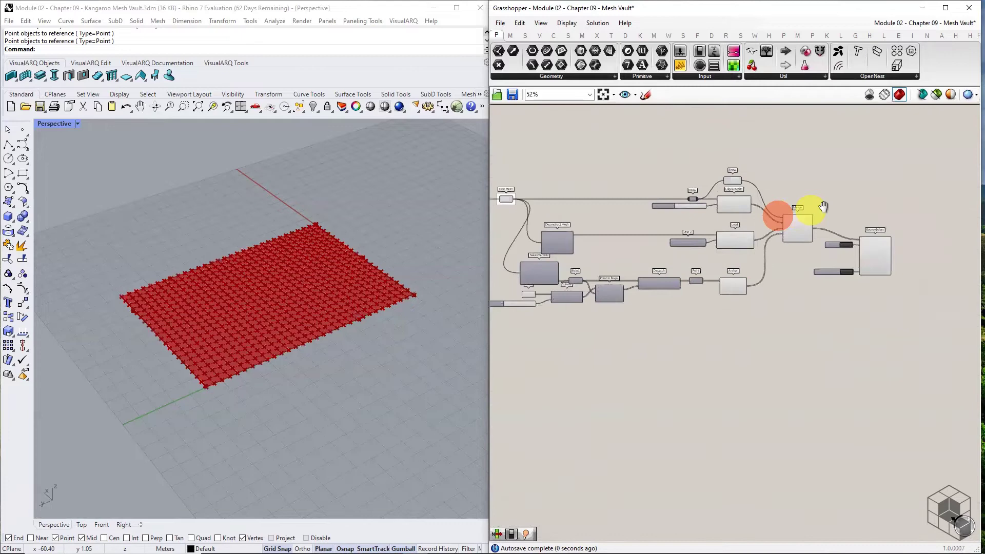
pyautogui.moveTo(820, 149); pyautogui.dragTo(733, 292)
pyautogui.middleClick(790, 227)
pyautogui.click(822, 193)
pyautogui.moveTo(586, 180); pyautogui.dragTo(667, 172, button='right')
pyautogui.moveTo(654, 157); pyautogui.dragTo(599, 197)
pyautogui.middleClick(644, 178)
pyautogui.click(672, 146)
pyautogui.moveTo(831, 175); pyautogui.dragTo(638, 177, button='right')
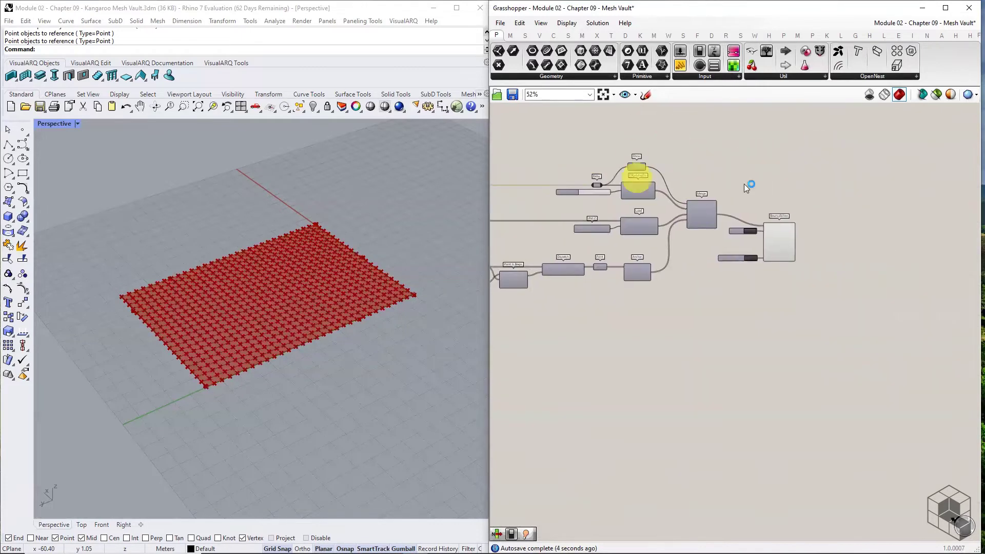
# Switch the BouncySolver's Boolean Toggle to True to run the simulation
pyautogui.click(747, 186)
pyautogui.scroll(2, 771, 232)
pyautogui.scroll(3, 771, 231)
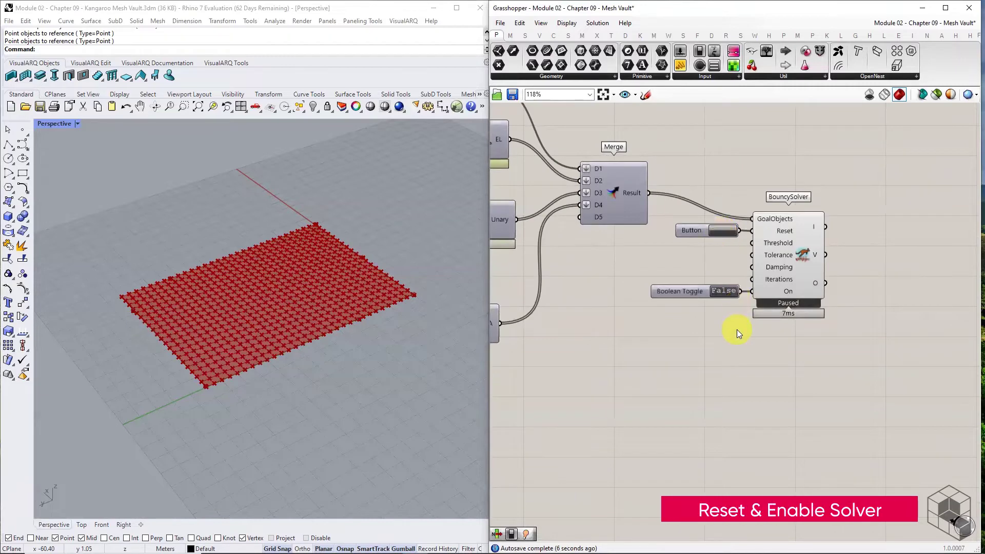
pyautogui.doubleClick(724, 291)
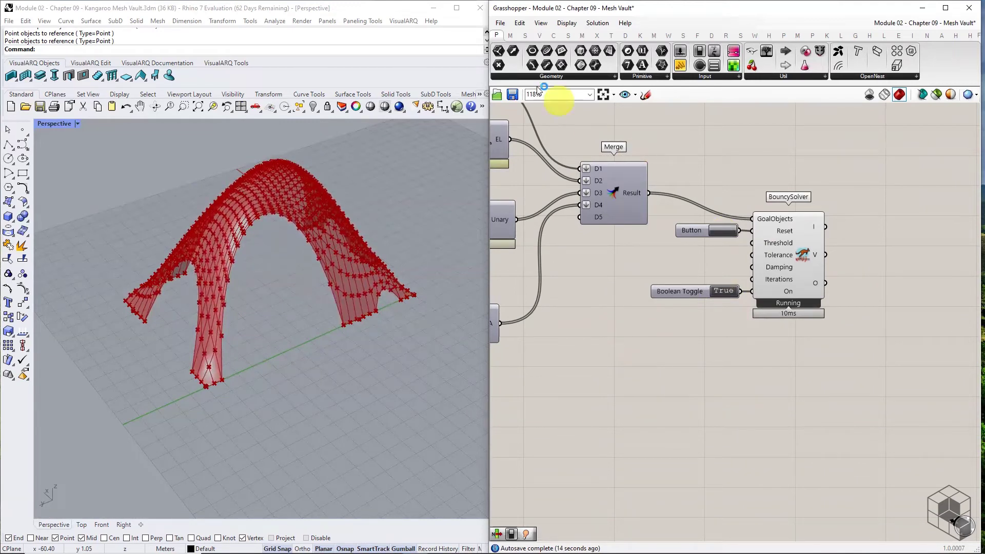
# Place a List Item component beyond the BouncySolver and connect the solver's O output to its List input
pyautogui.click(523, 36)
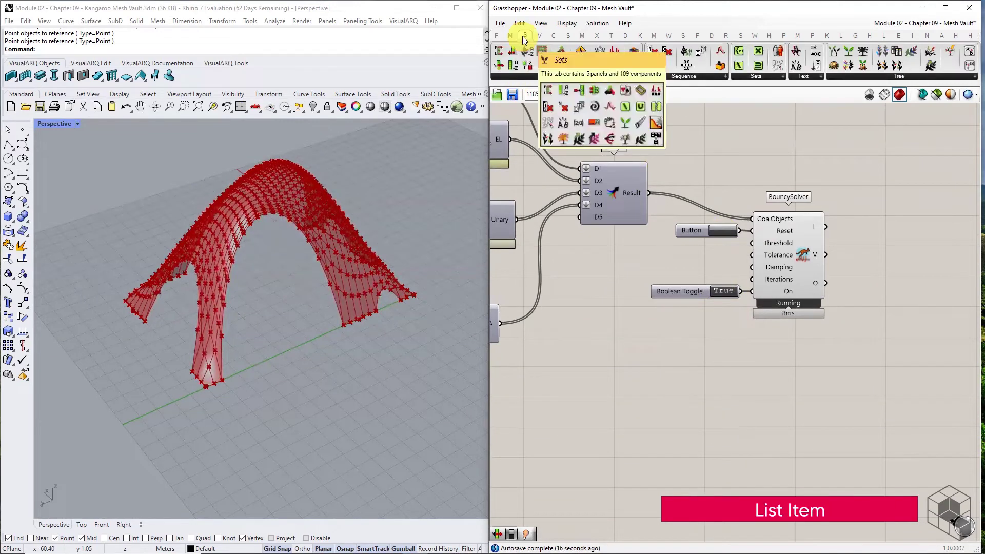
pyautogui.click(530, 75)
pyautogui.moveTo(606, 106); pyautogui.dragTo(879, 299)
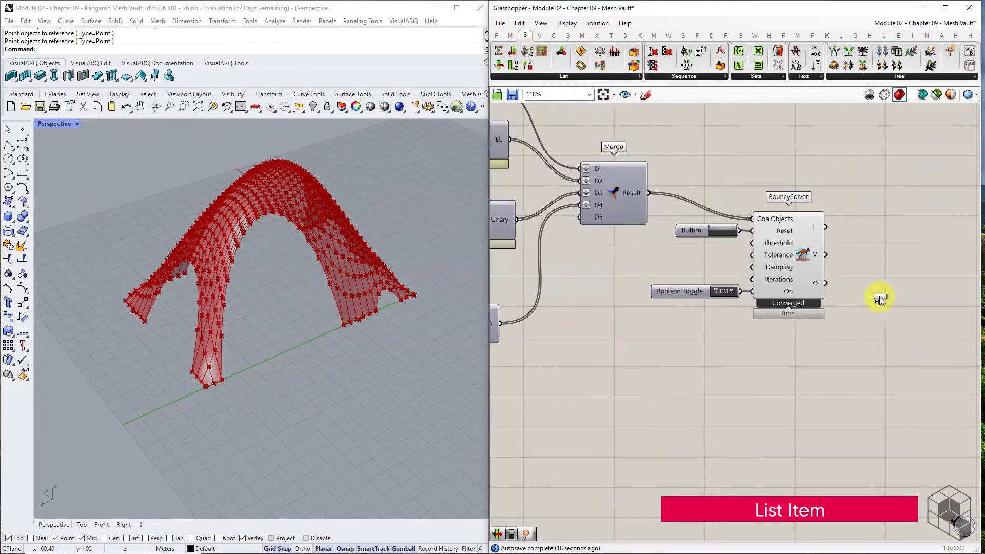
pyautogui.moveTo(825, 283); pyautogui.dragTo(853, 283)
pyautogui.click(598, 355)
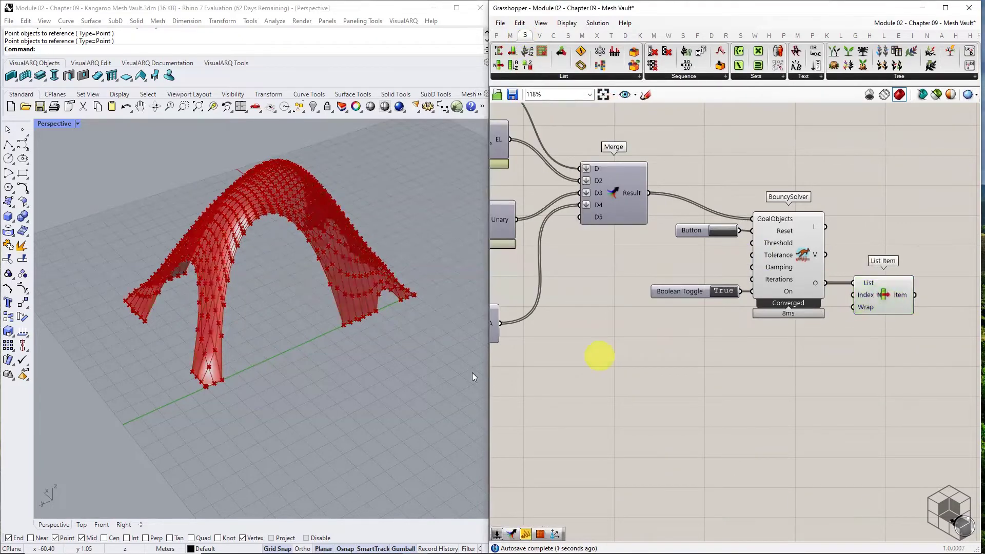
# Turn off the BouncySolver's preview, leaving the List Item mesh shown
pyautogui.moveTo(471, 376); pyautogui.dragTo(403, 354, button='right')
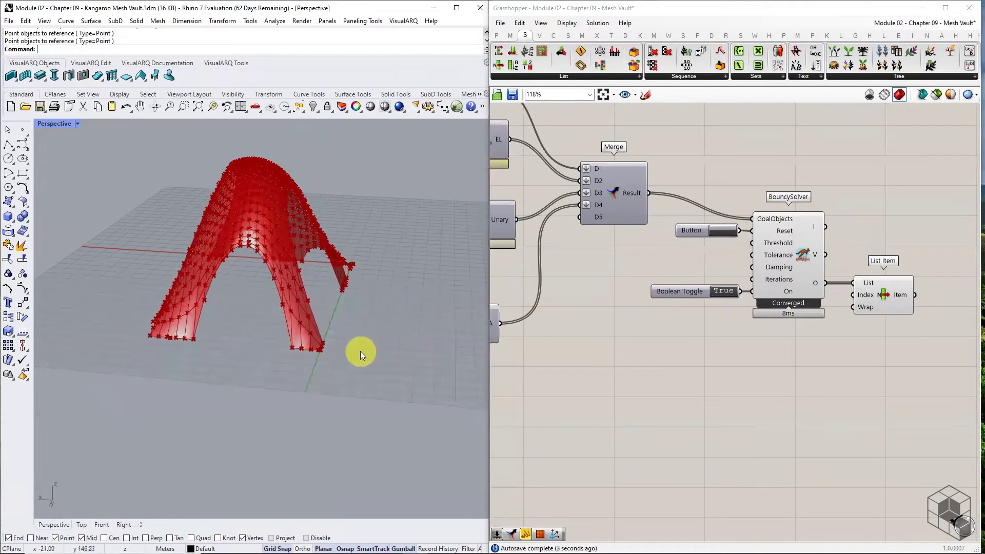
pyautogui.click(782, 254)
pyautogui.press('space')
pyautogui.click(815, 219)
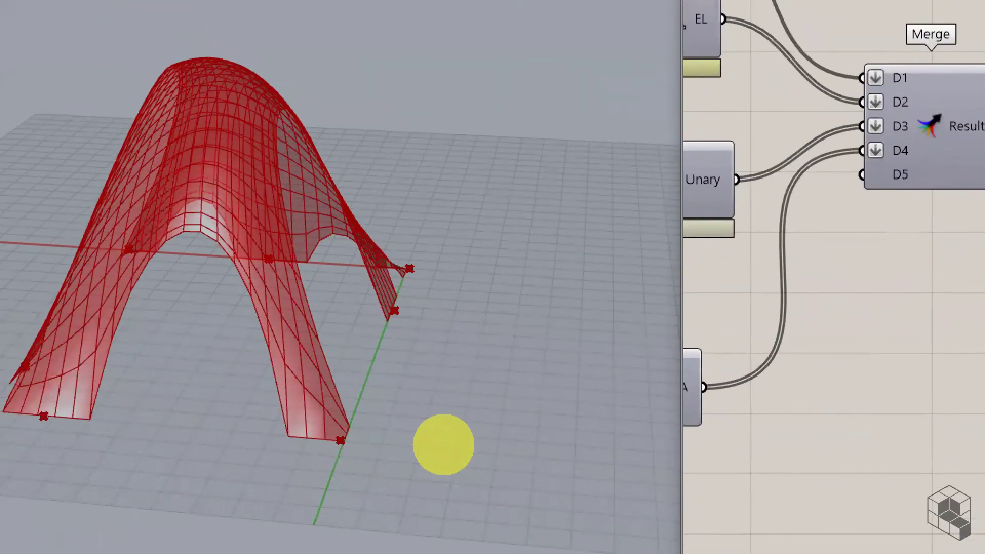
# Examine the relaxed vault's surface and its free edges between the supports from several angles
pyautogui.moveTo(394, 359); pyautogui.dragTo(288, 94)
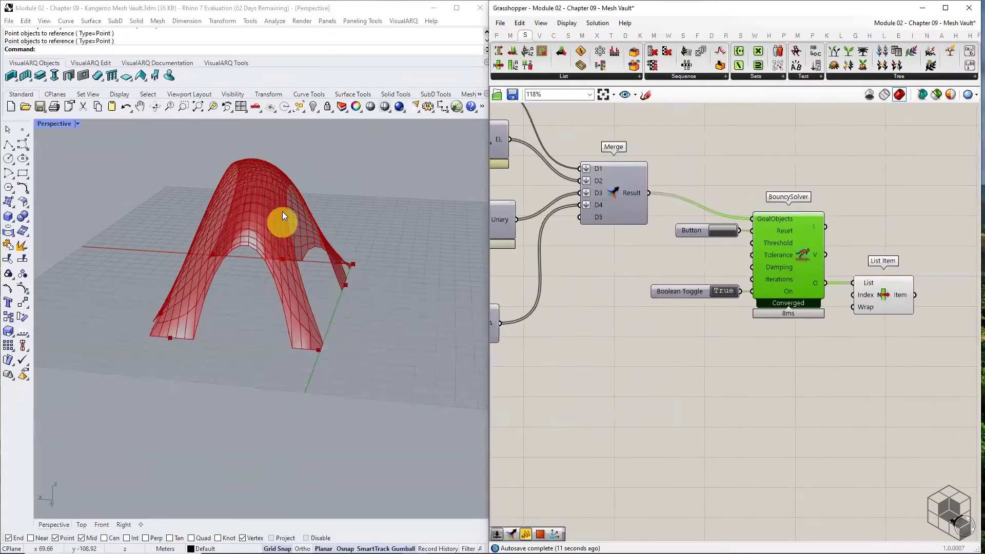
pyautogui.scroll(5, 281, 183)
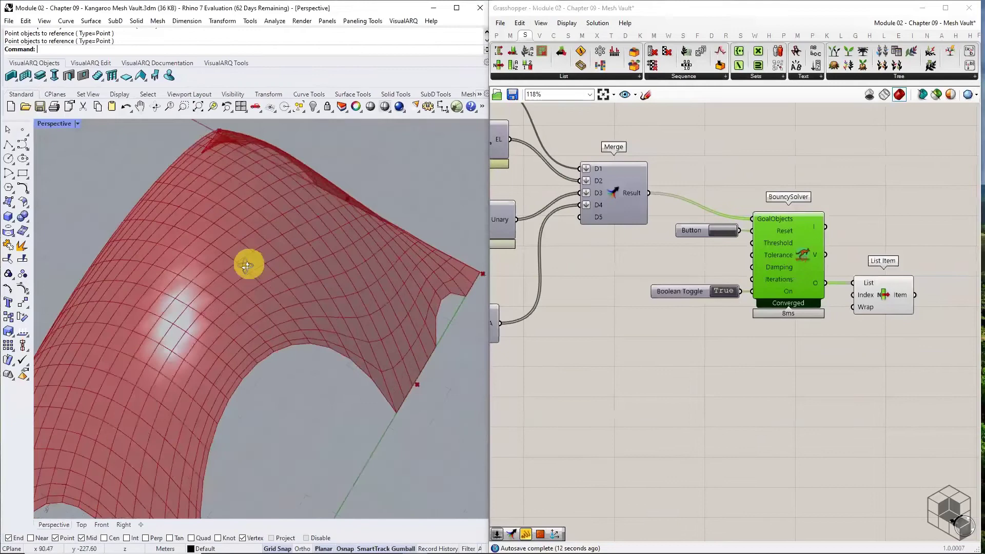
pyautogui.scroll(3, 225, 373)
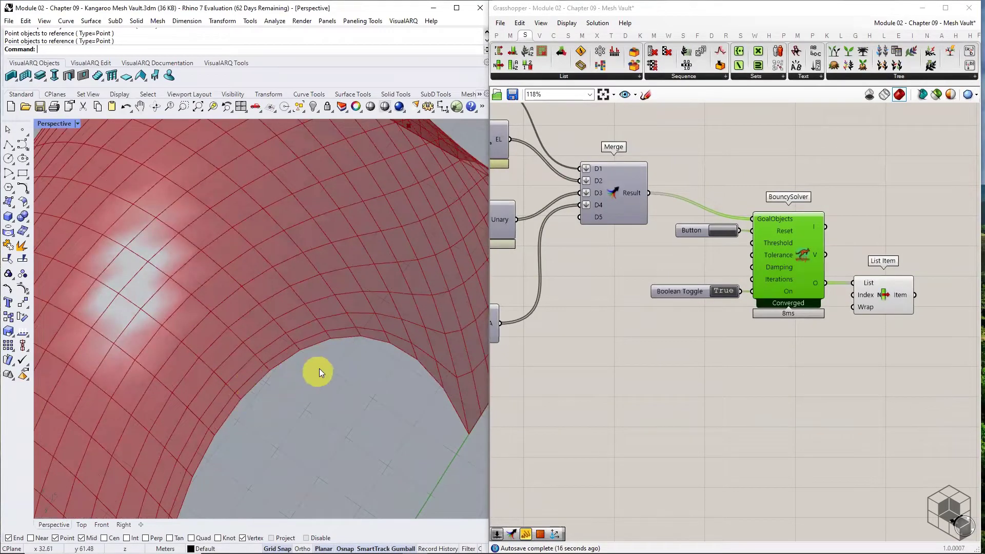
pyautogui.scroll(-5, 318, 369)
pyautogui.moveTo(318, 370); pyautogui.dragTo(118, 353, button='right')
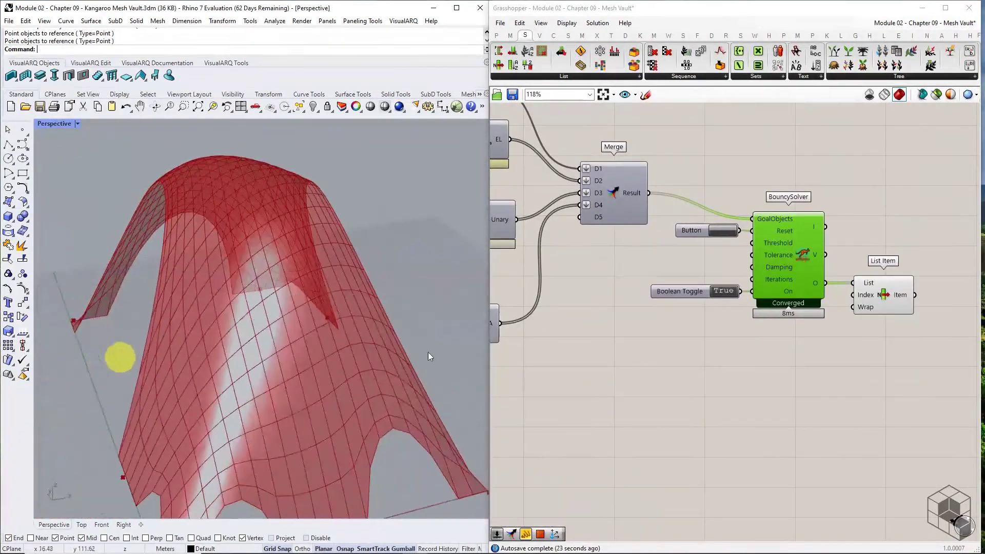
# Place an AnchorXYZ goal below the Anchor component and connect the Dispatch List B output to its Point input
pyautogui.scroll(-3, 634, 314)
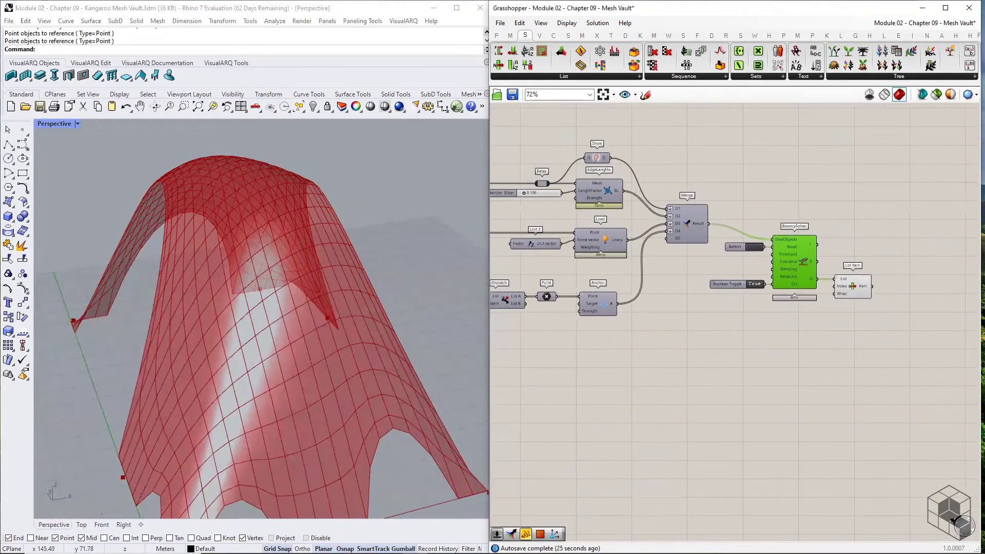
pyautogui.moveTo(635, 370); pyautogui.dragTo(719, 350, button='right')
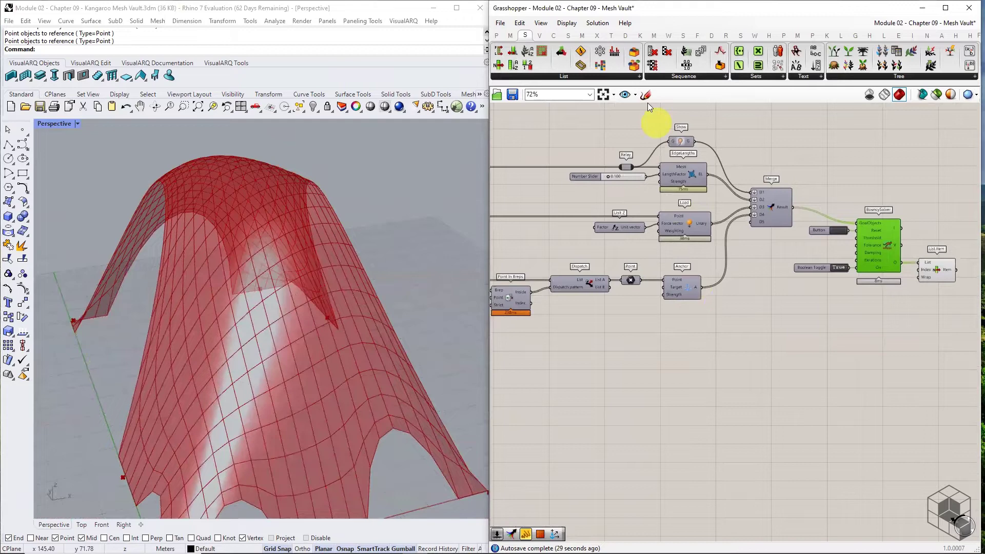
pyautogui.click(825, 36)
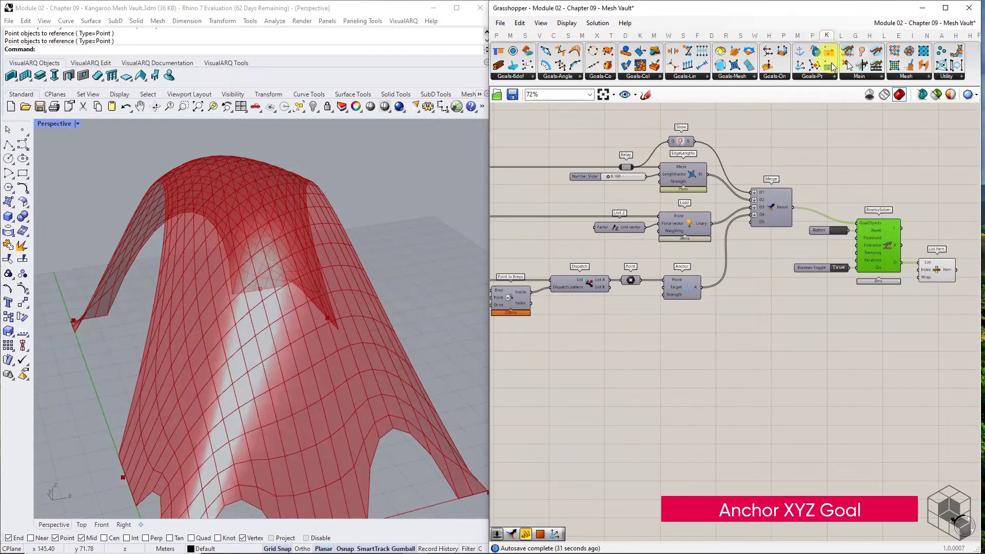
pyautogui.click(806, 77)
pyautogui.moveTo(824, 108); pyautogui.dragTo(697, 297)
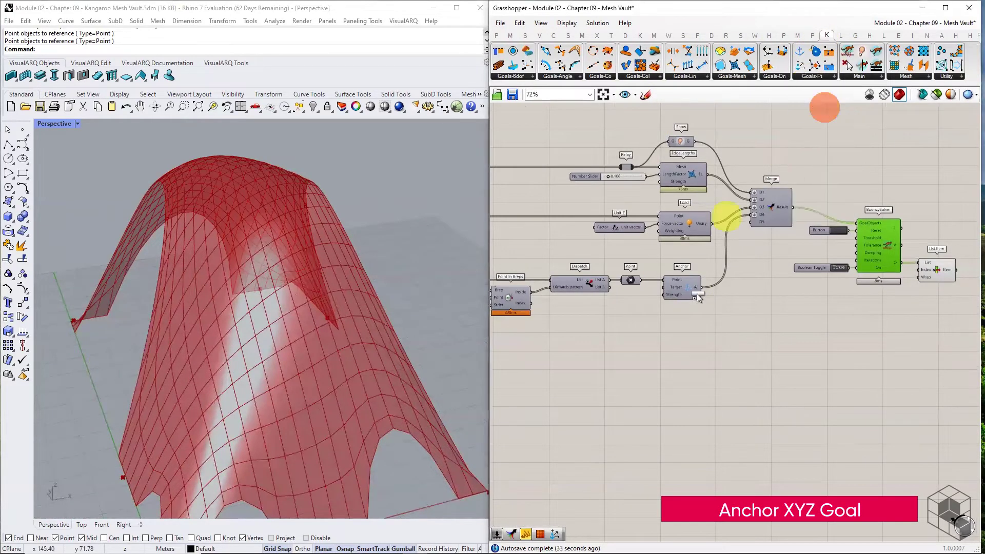
pyautogui.moveTo(661, 356); pyautogui.dragTo(746, 356, button='right')
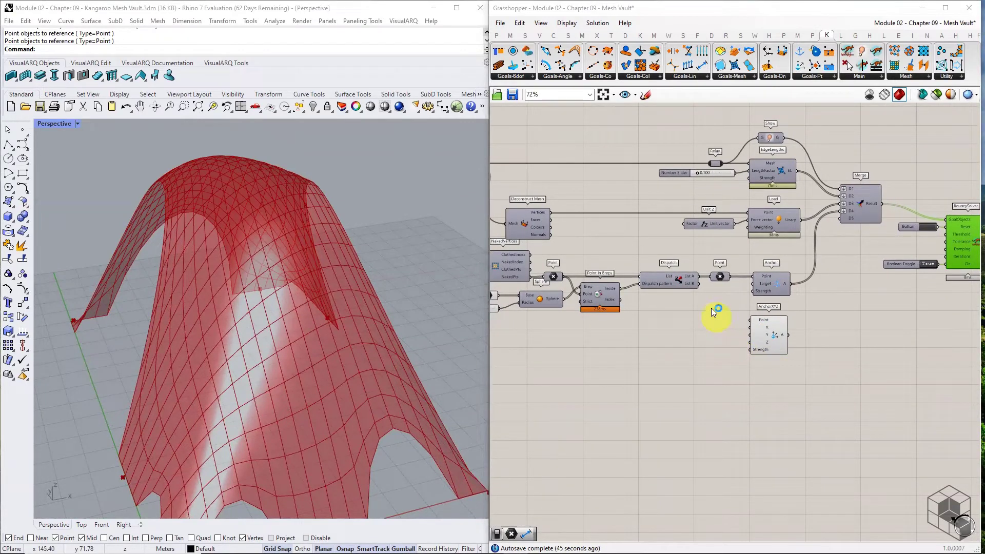
pyautogui.moveTo(701, 284); pyautogui.dragTo(752, 318)
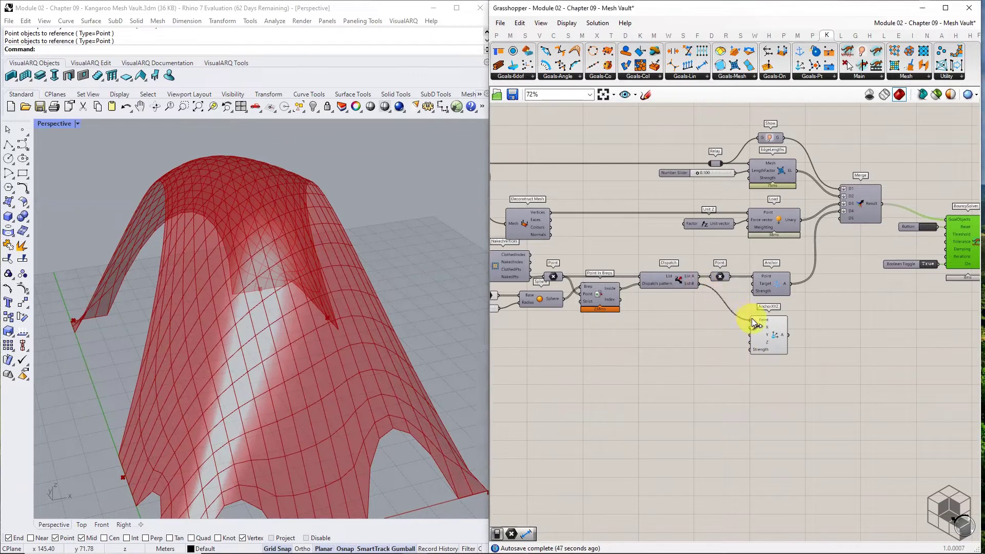
# Add a Boolean Toggle beside AnchorXYZ and duplicate it to make three toggles
pyautogui.scroll(5, 764, 337)
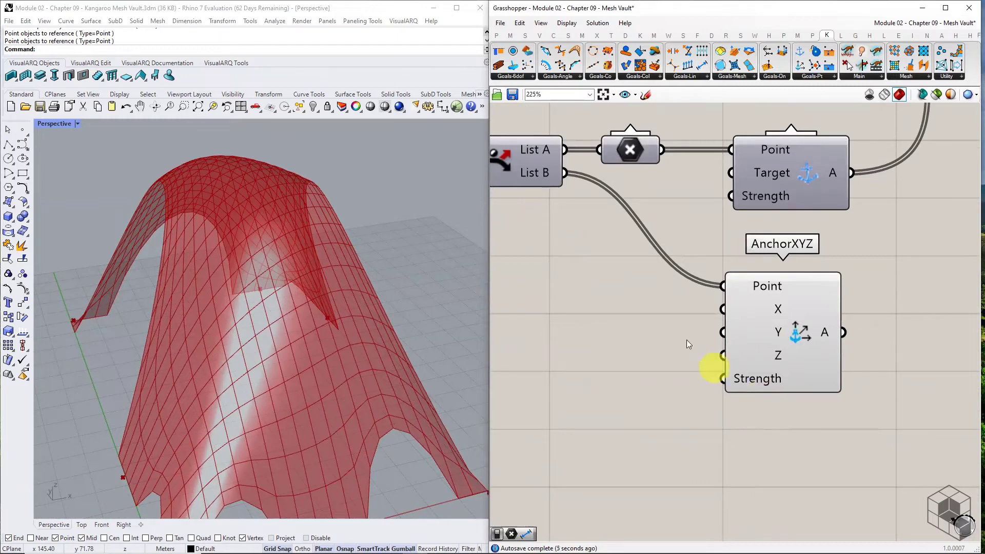
pyautogui.moveTo(634, 146)
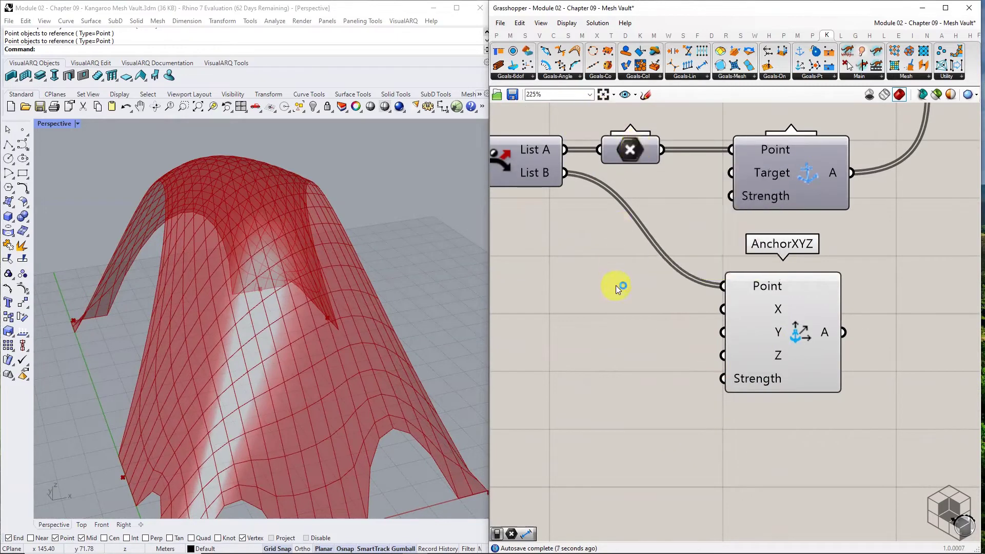
pyautogui.click(496, 34)
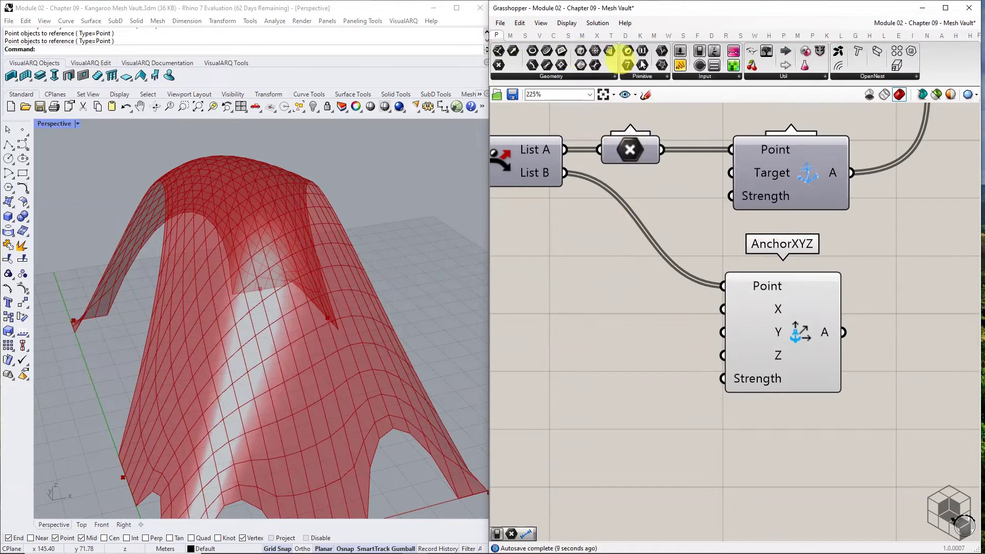
pyautogui.click(682, 75)
pyautogui.moveTo(707, 107); pyautogui.dragTo(591, 353)
pyautogui.hotkey('ctrl', 'c')
pyautogui.hotkey('ctrl', 'v')
pyautogui.hotkey('ctrl', 'v')
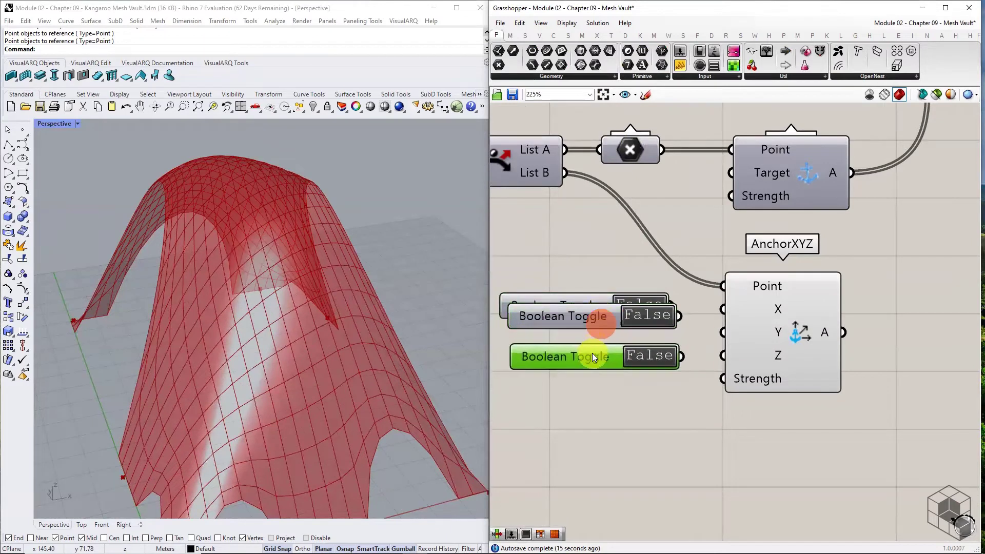
# Connect the three Boolean Toggles to AnchorXYZ's X, Y and Z inputs and align them in a stack
pyautogui.moveTo(621, 311); pyautogui.dragTo(620, 324)
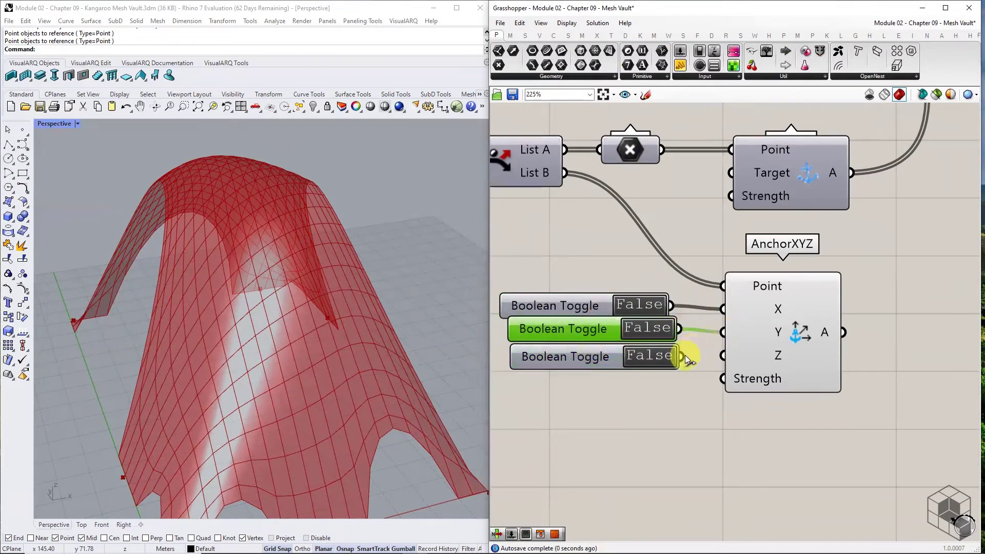
pyautogui.moveTo(605, 304); pyautogui.dragTo(613, 302)
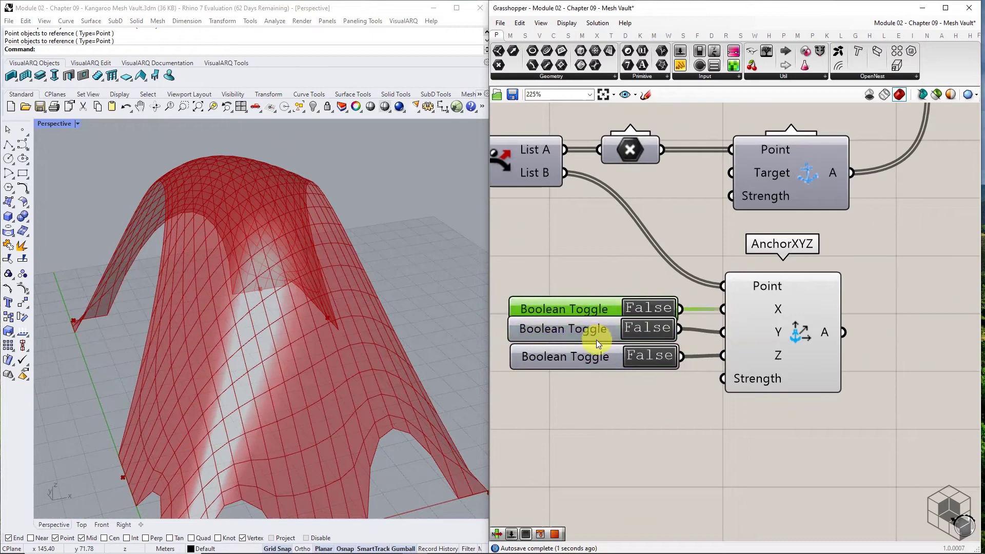
pyautogui.moveTo(596, 339); pyautogui.dragTo(598, 343)
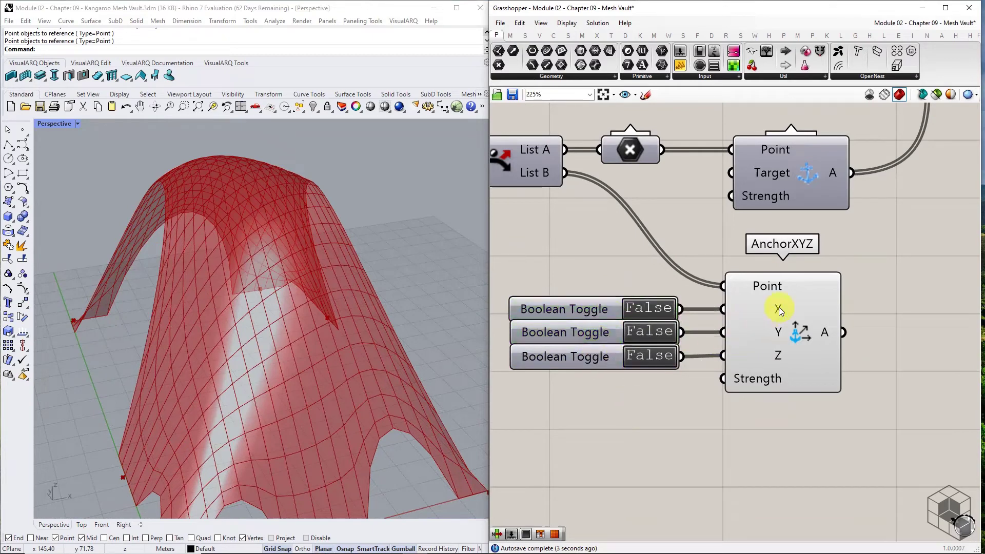
# Set AnchorXYZ's X and Y toggles to True, leaving Z at False
pyautogui.moveTo(779, 306)
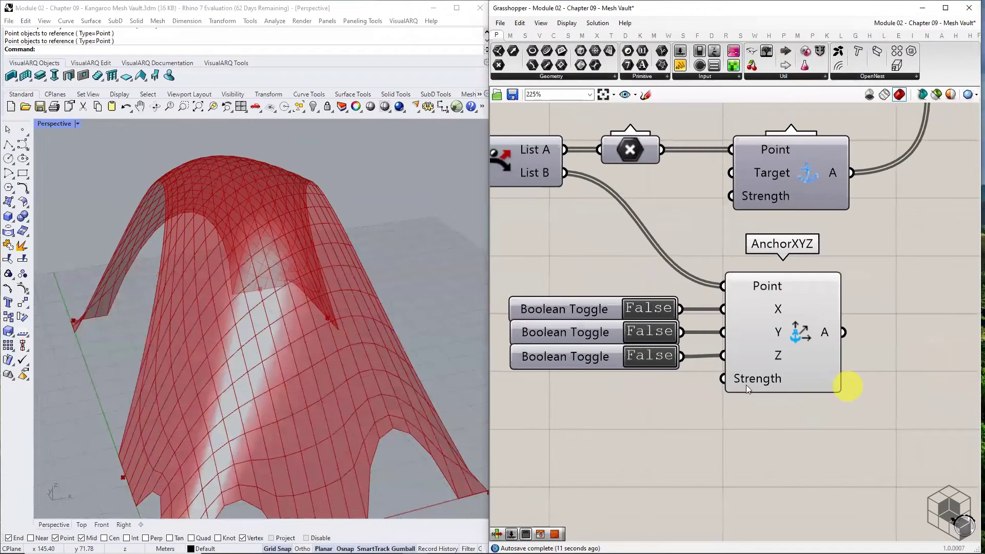
pyautogui.moveTo(382, 331); pyautogui.dragTo(333, 338, button='right')
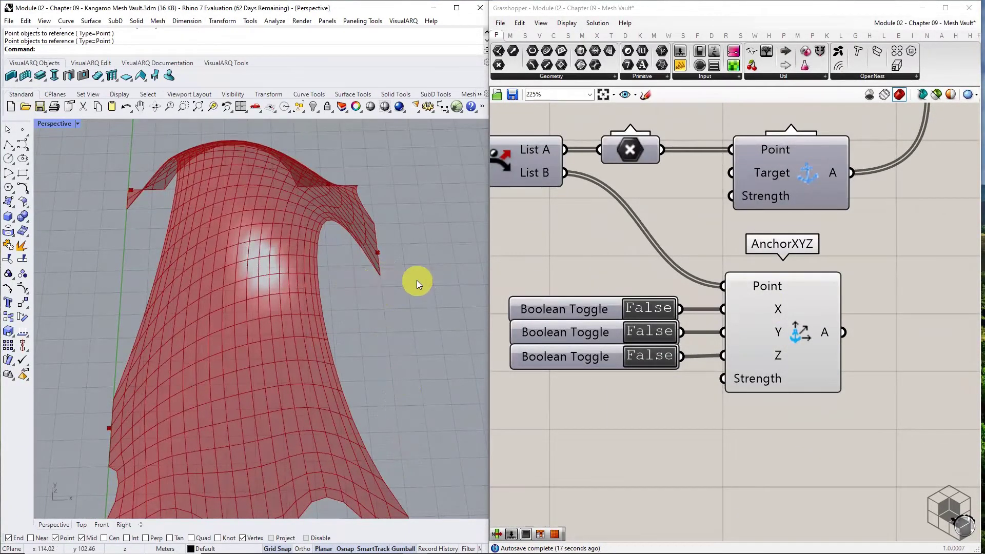
pyautogui.doubleClick(633, 307)
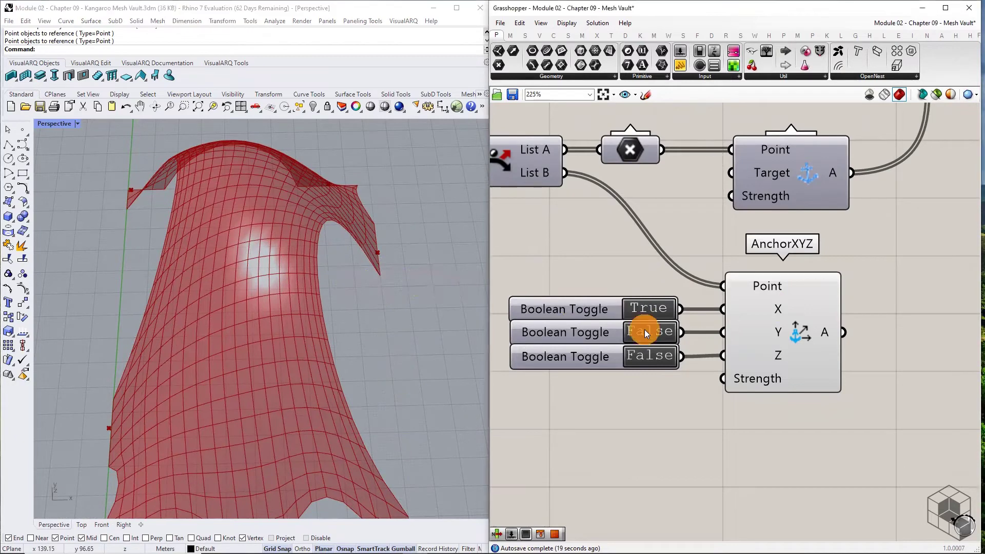
pyautogui.doubleClick(648, 331)
# Connect AnchorXYZ's A output to the Merge D5 input and flatten that input
pyautogui.scroll(-2, 644, 329)
pyautogui.moveTo(831, 383); pyautogui.dragTo(702, 359, button='right')
pyautogui.scroll(-2, 703, 358)
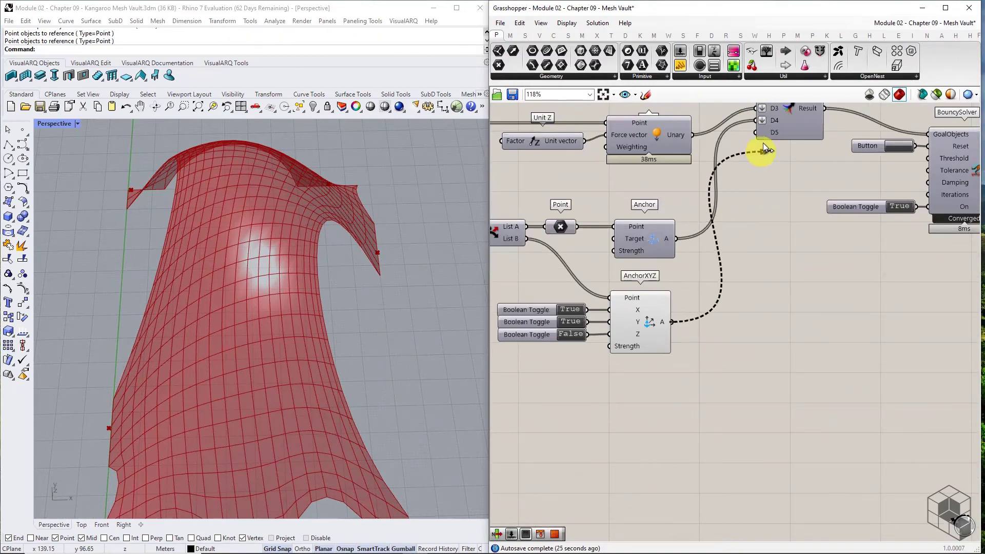
pyautogui.moveTo(763, 143); pyautogui.dragTo(768, 134)
pyautogui.rightClick(773, 126)
pyautogui.click(806, 204)
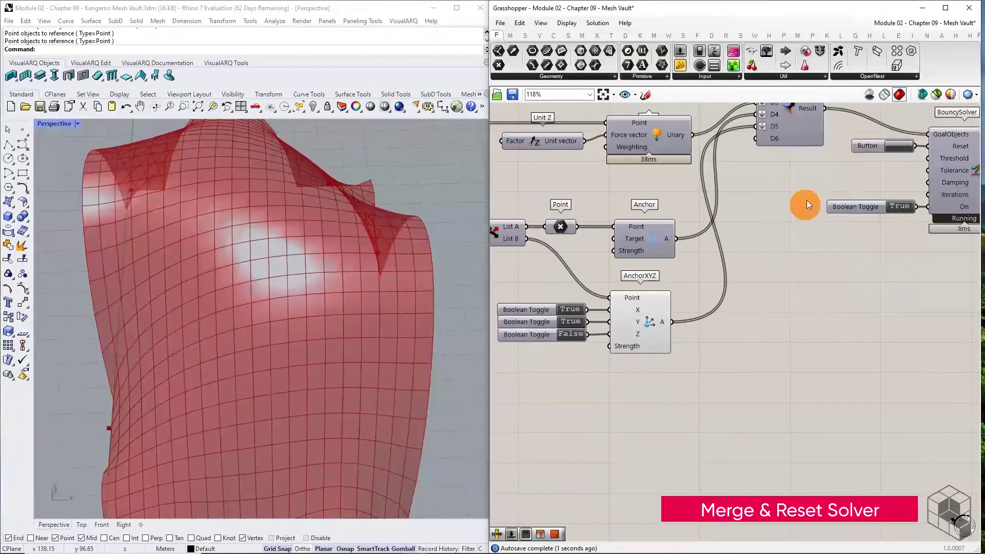
# Reset the BouncySolver simulation and view the whole re-relaxed vault
pyautogui.click(897, 147)
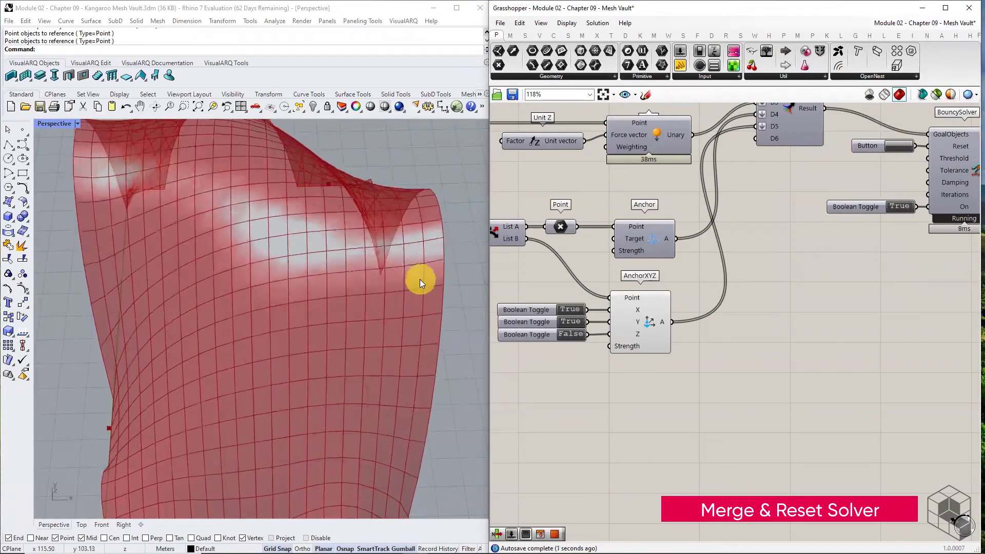
pyautogui.scroll(-5, 406, 279)
pyautogui.moveTo(417, 332); pyautogui.dragTo(306, 267, button='right')
pyautogui.moveTo(456, 293); pyautogui.dragTo(327, 332, button='right')
# Place a Mesh Colours component well beyond List Item and connect the Item output to its Mesh input
pyautogui.moveTo(858, 275); pyautogui.dragTo(646, 298, button='right')
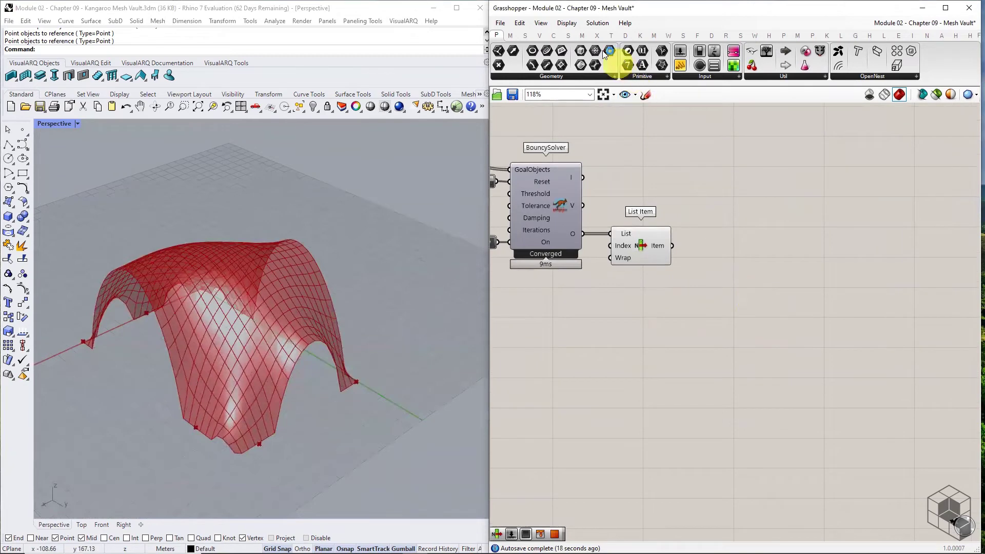
pyautogui.click(581, 35)
pyautogui.click(650, 64)
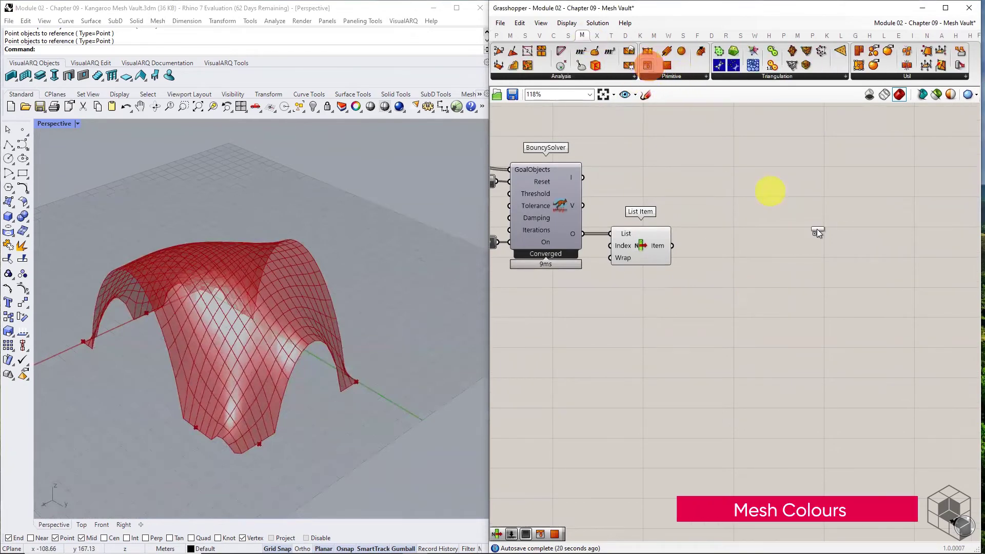
pyautogui.click(894, 236)
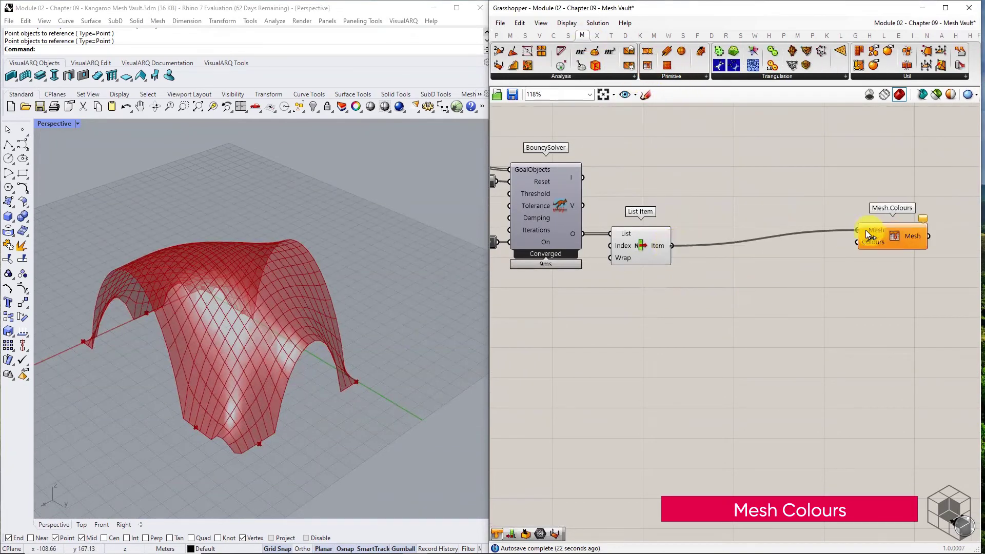
pyautogui.moveTo(866, 231); pyautogui.dragTo(865, 231)
pyautogui.moveTo(881, 233); pyautogui.dragTo(907, 248)
pyautogui.click(876, 279)
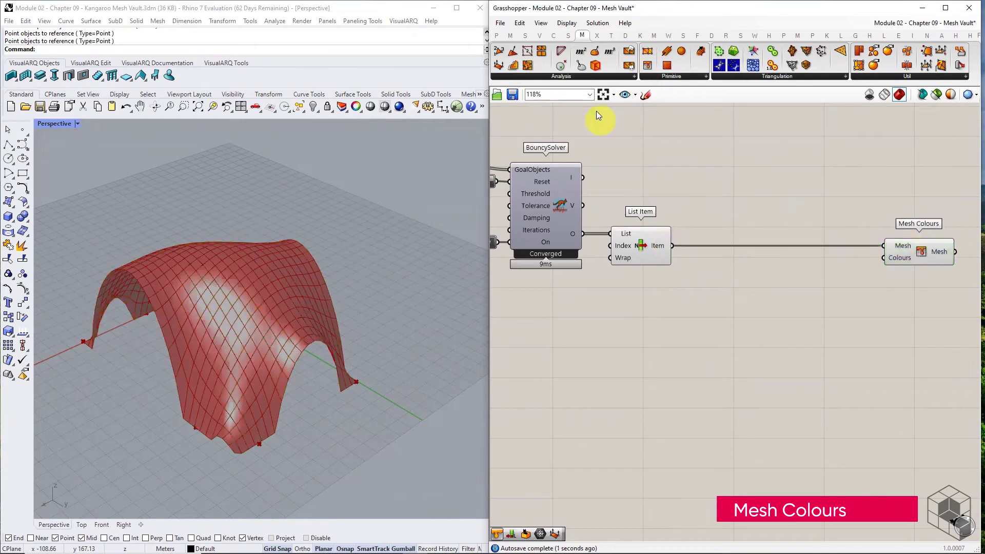
# Add a Deconstruct Mesh component between List Item and Mesh Colours and feed it the Item output
pyautogui.click(578, 76)
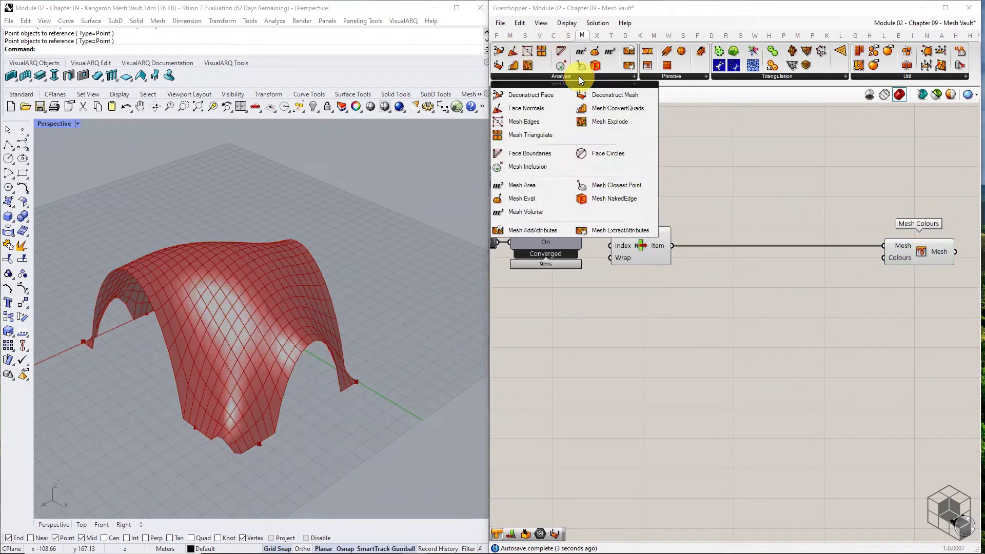
pyautogui.click(611, 94)
pyautogui.click(745, 288)
pyautogui.moveTo(672, 245); pyautogui.dragTo(710, 288)
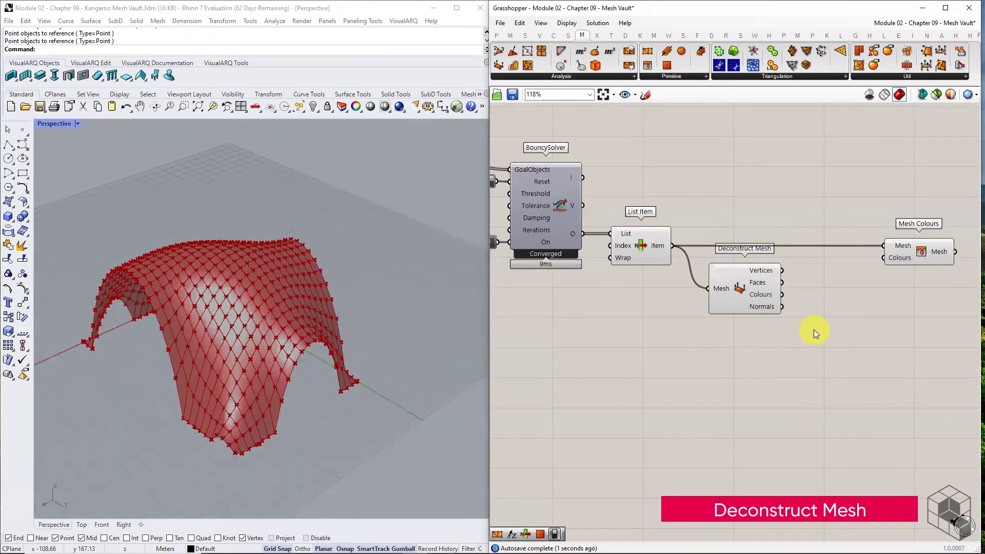
# Turn off the preview of the List Item and Deconstruct Mesh components
pyautogui.click(644, 248)
pyautogui.middleClick(644, 248)
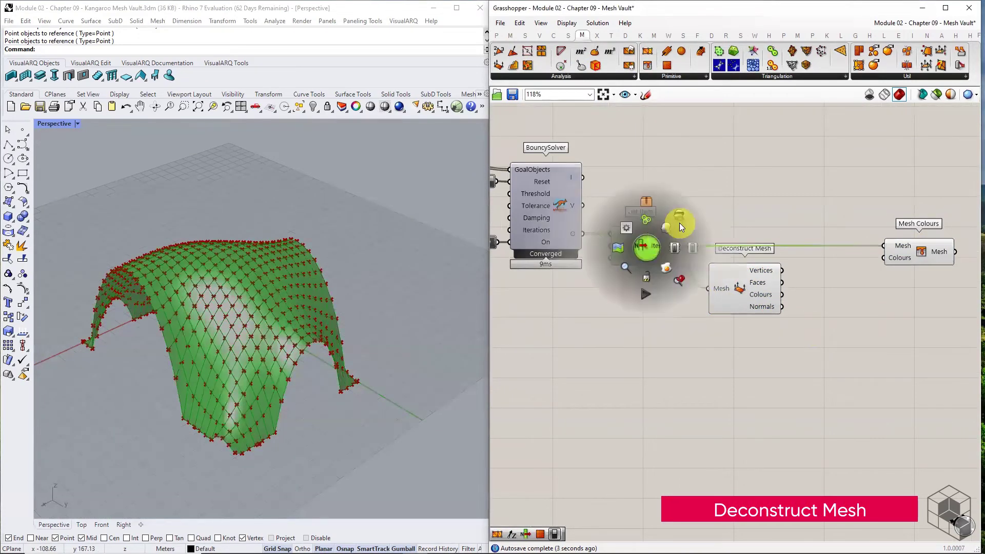
pyautogui.click(680, 221)
pyautogui.click(736, 288)
pyautogui.middleClick(737, 288)
pyautogui.click(771, 254)
pyautogui.click(790, 269)
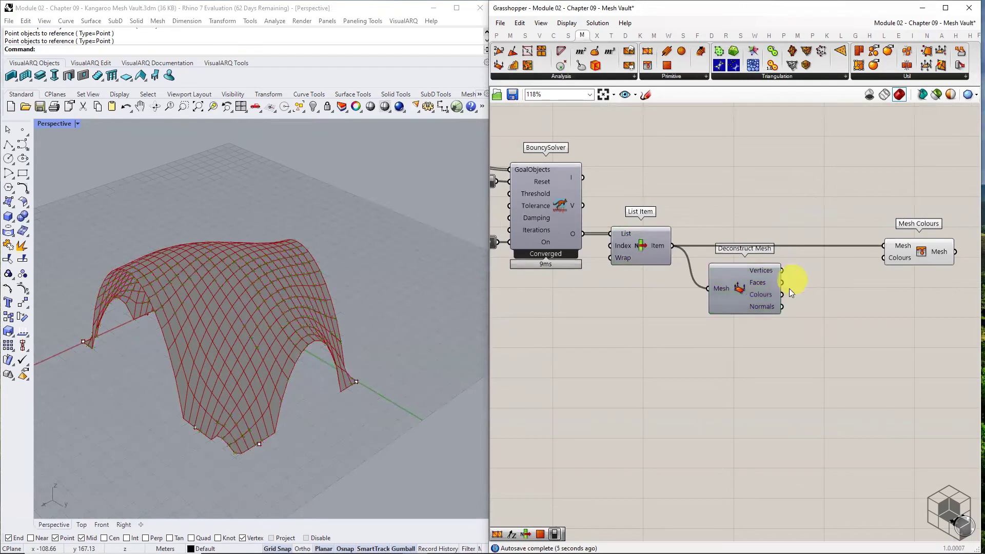
# Connect Deconstruct Mesh's Normals output to the Mesh Colours component's Colours input and bring Mesh Colours slightly closer to Deconstruct Mesh
pyautogui.moveTo(783, 305); pyautogui.dragTo(894, 255)
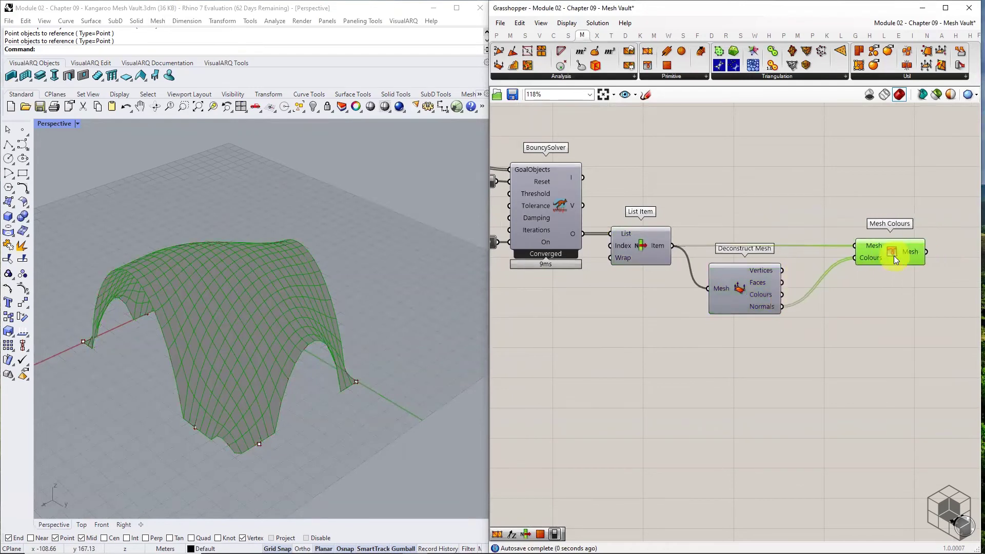
pyautogui.click(889, 289)
pyautogui.scroll(-3, 869, 329)
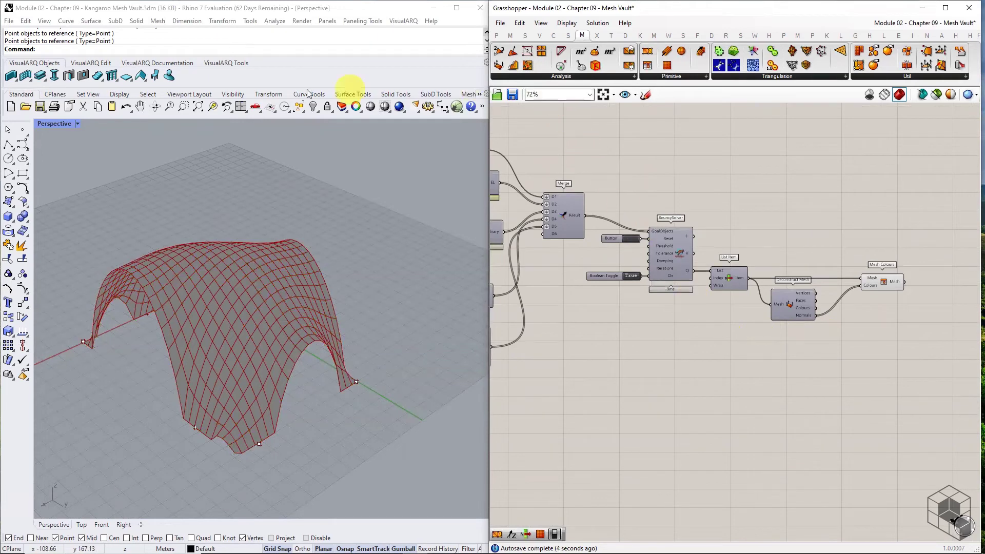
# Set the Perspective viewport to Rendered display mode and inspect the coloured vault from other angles
pyautogui.click(77, 124)
pyautogui.click(72, 184)
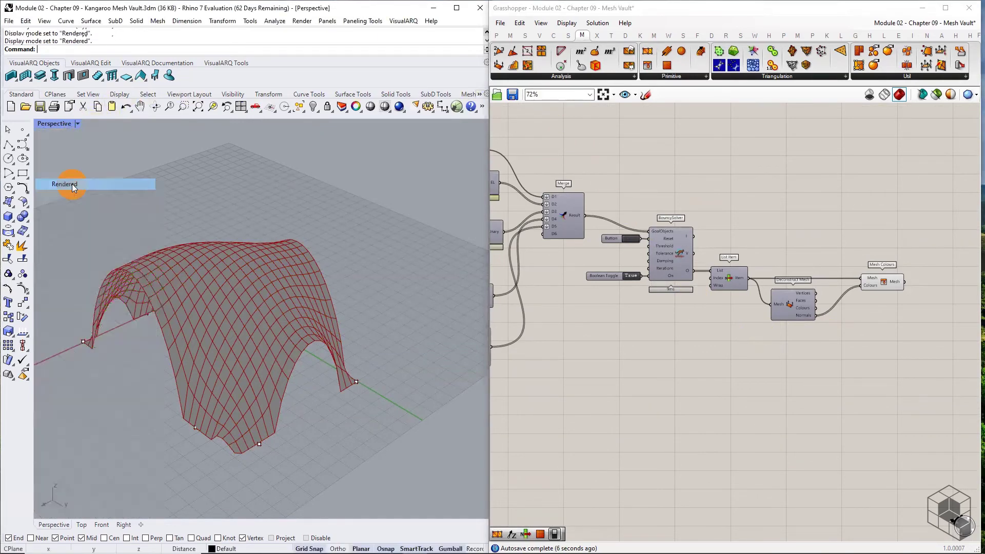
pyautogui.moveTo(296, 275); pyautogui.dragTo(72, 281, button='right')
pyautogui.moveTo(364, 307); pyautogui.dragTo(248, 296, button='right')
# Move the anchor point at the outer corner of the near vault leg outward along the X axis and reset the BouncySolver simulation
pyautogui.scroll(5, 303, 382)
pyautogui.scroll(1, 303, 382)
pyautogui.click(326, 373)
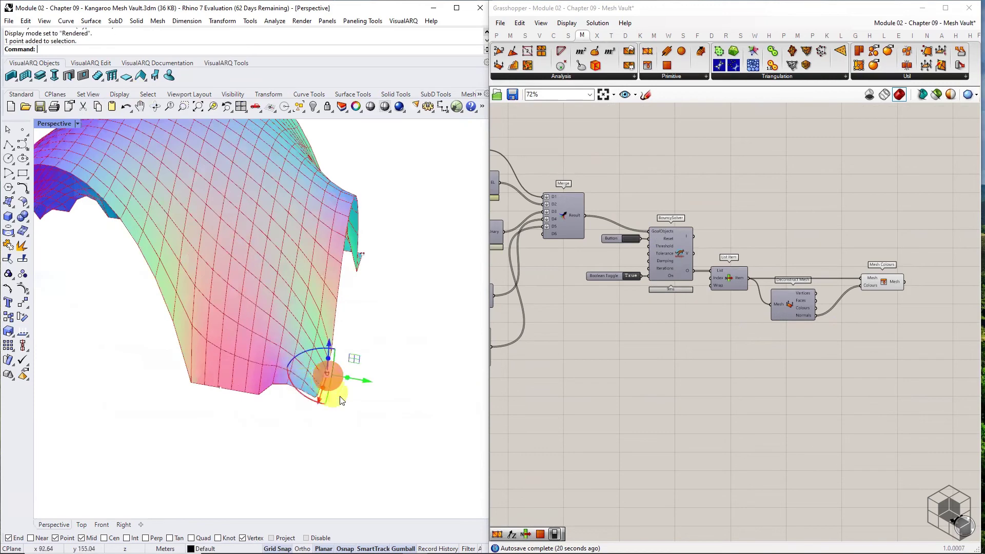
pyautogui.moveTo(320, 399); pyautogui.dragTo(308, 418)
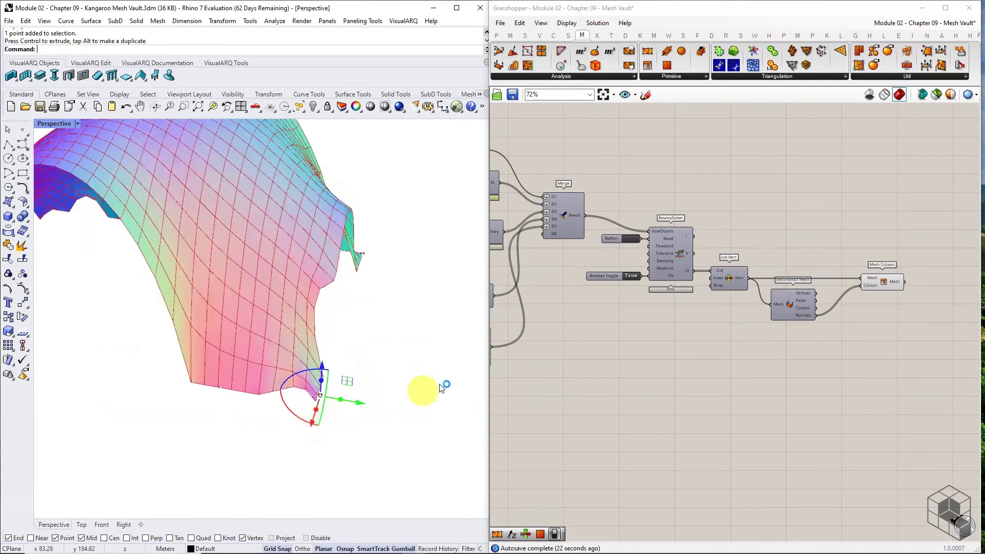
pyautogui.click(634, 242)
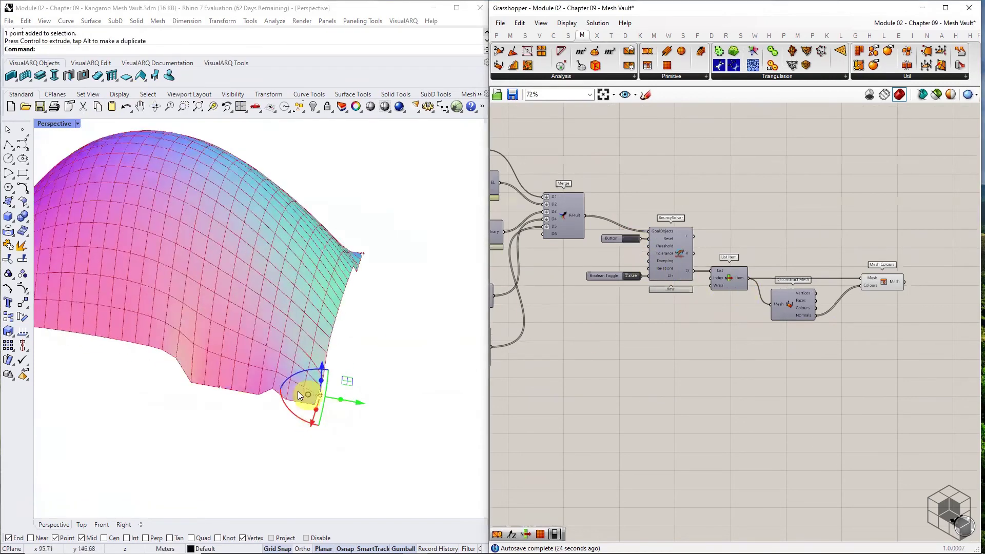
# Shift the other anchor point of the same leg along the Y axis towards the corner anchor and reset the simulation
pyautogui.click(221, 387)
pyautogui.moveTo(251, 400); pyautogui.dragTo(442, 381)
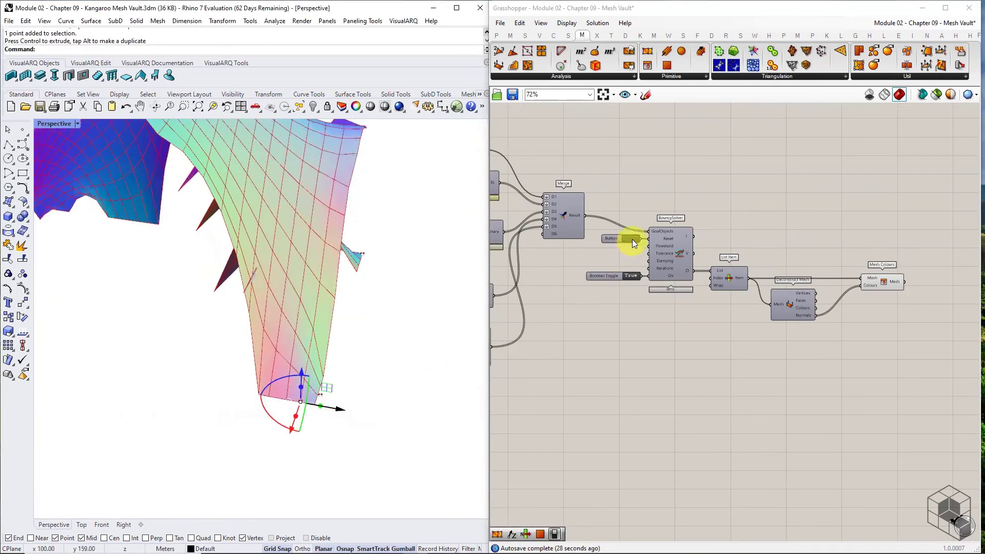
pyautogui.click(631, 239)
# Move an anchor point at the base of another vault leg along the Y axis and inspect the re-relaxed vault from the other side
pyautogui.scroll(-5, 392, 342)
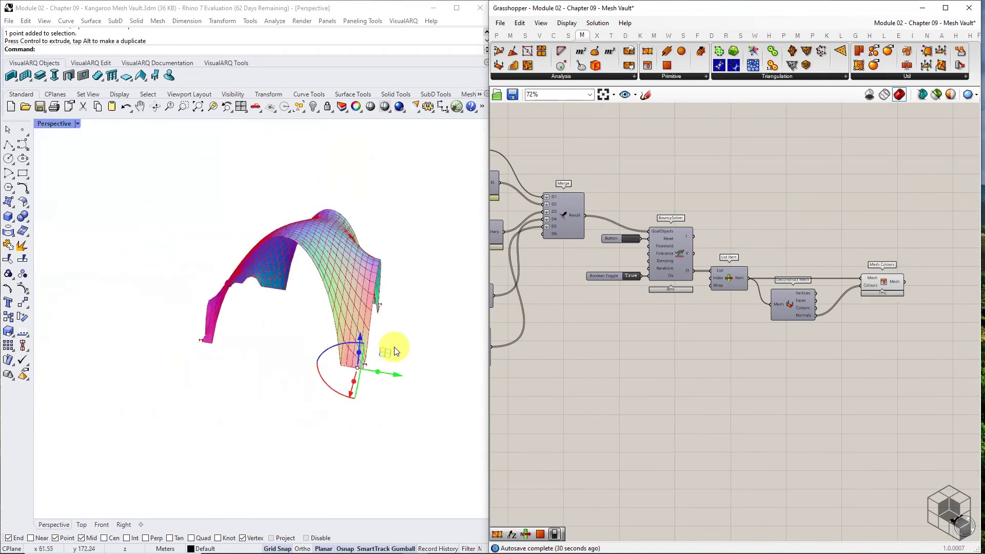
pyautogui.moveTo(264, 347); pyautogui.dragTo(365, 346, button='right')
pyautogui.click(224, 351)
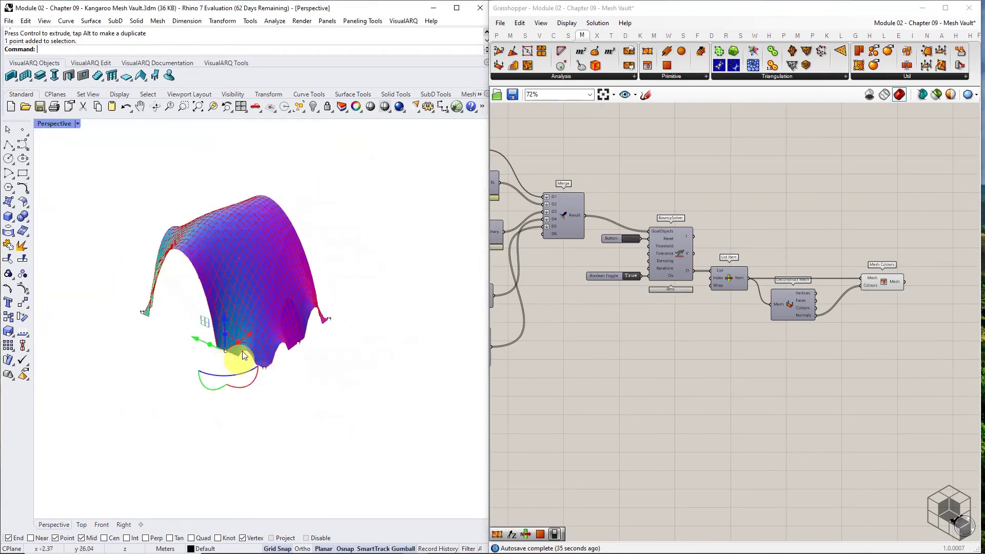
pyautogui.moveTo(179, 336); pyautogui.dragTo(165, 331)
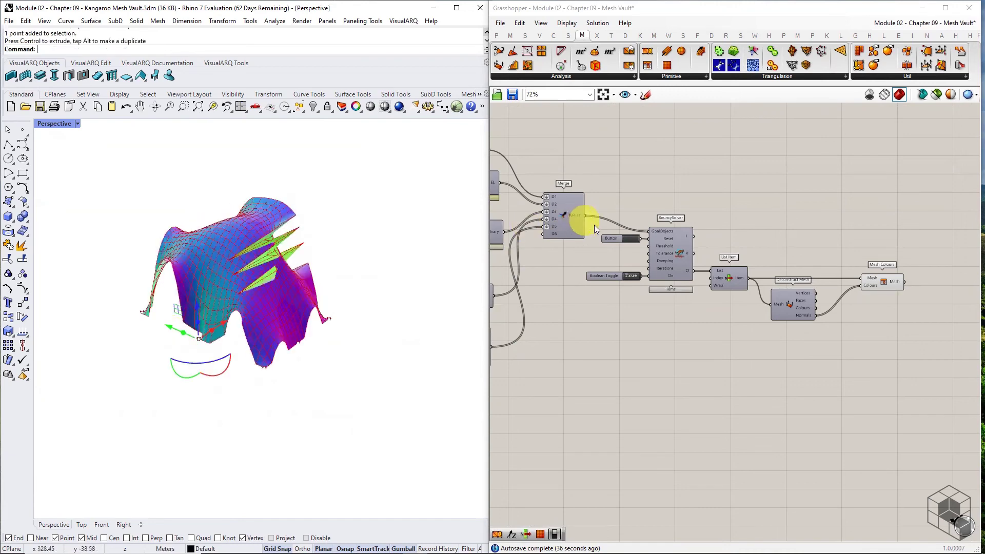
pyautogui.moveTo(344, 296); pyautogui.dragTo(417, 314, button='right')
pyautogui.moveTo(153, 347); pyautogui.dragTo(402, 407, button='right')
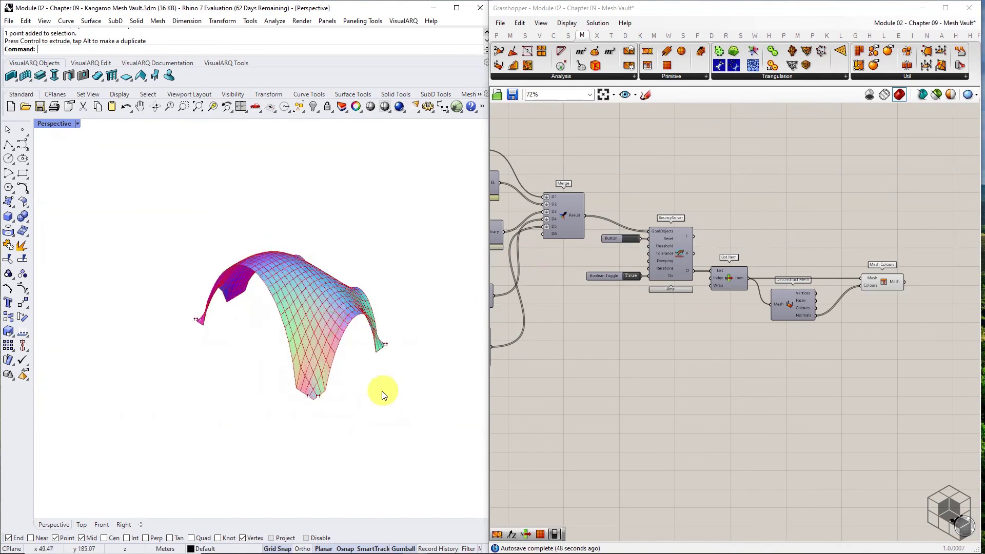
pyautogui.scroll(5, 378, 389)
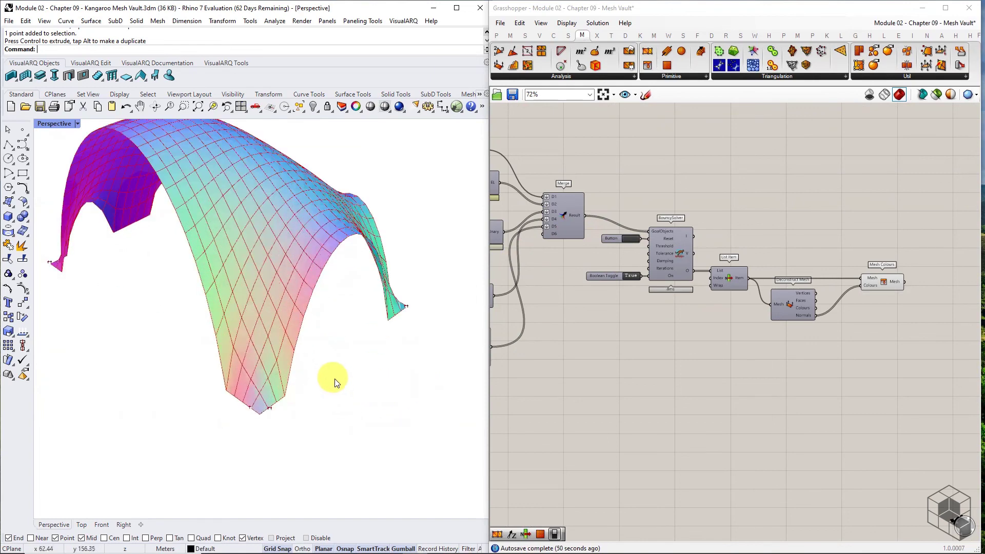